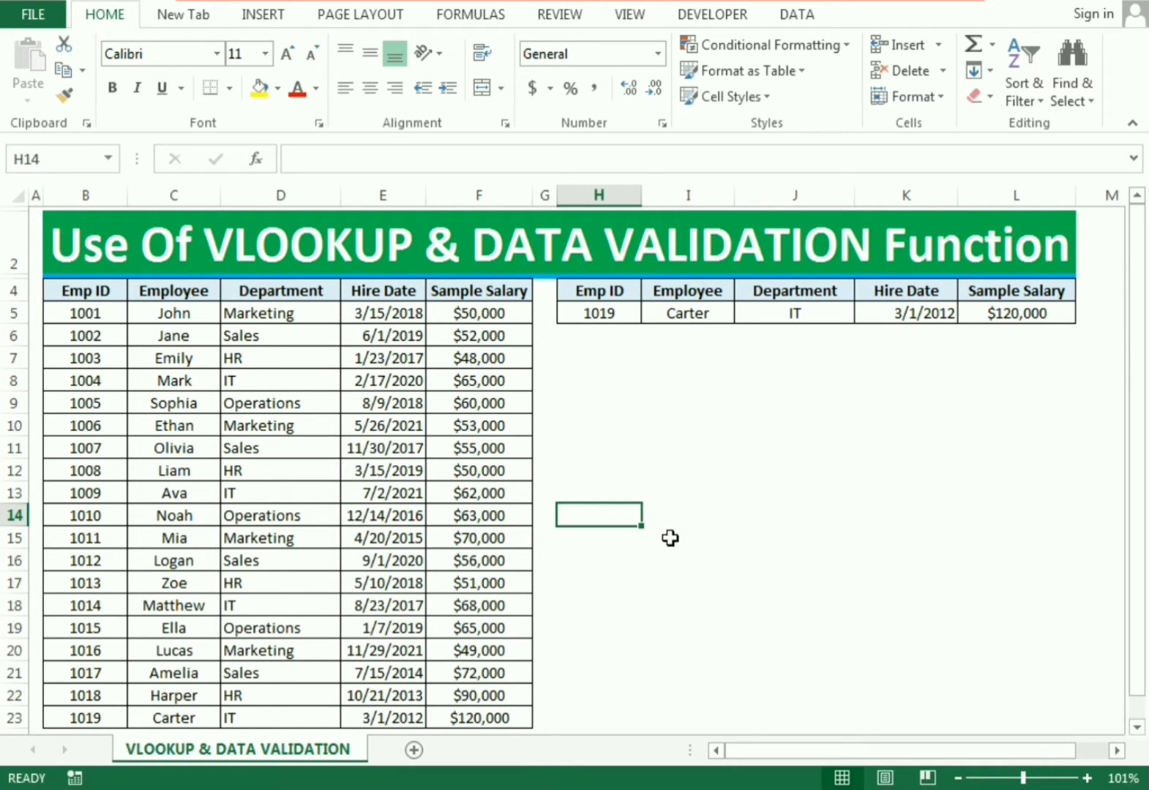
Step: Highlight the employee table and enter Emp ID 1001 in H5 to show John's details
drag(84, 290, 512, 538)
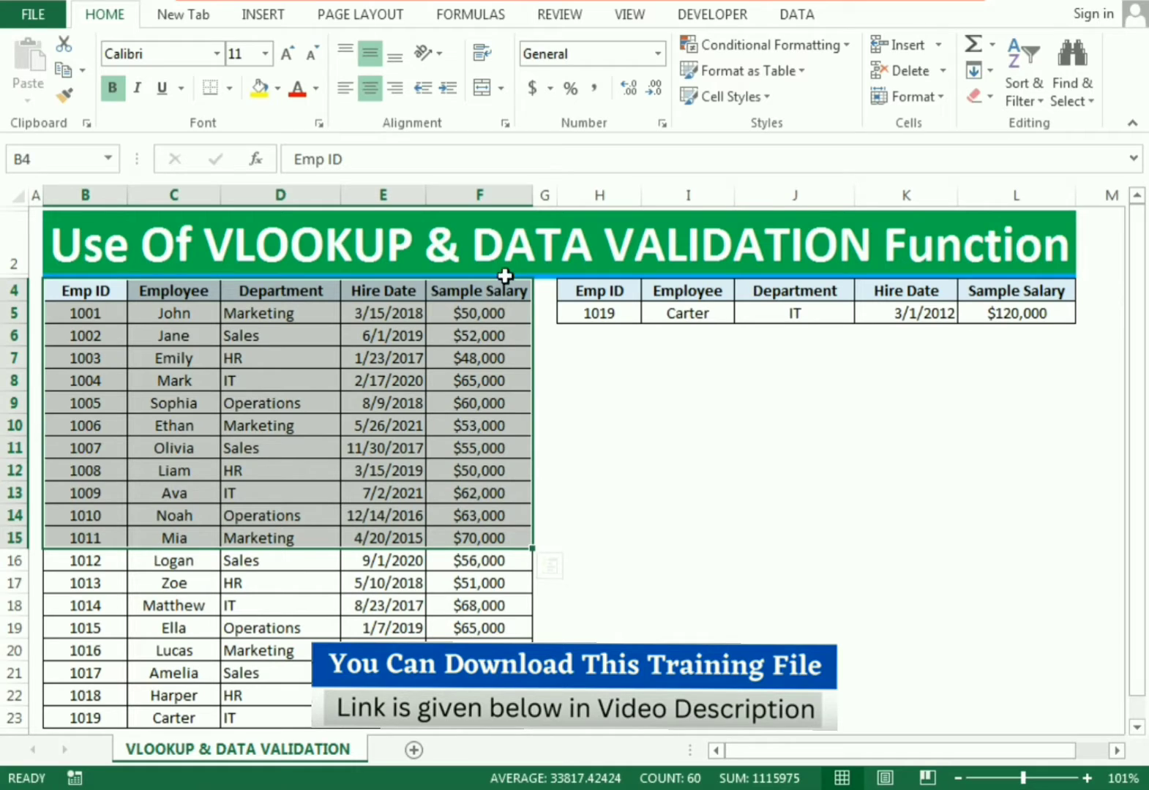
click(600, 313)
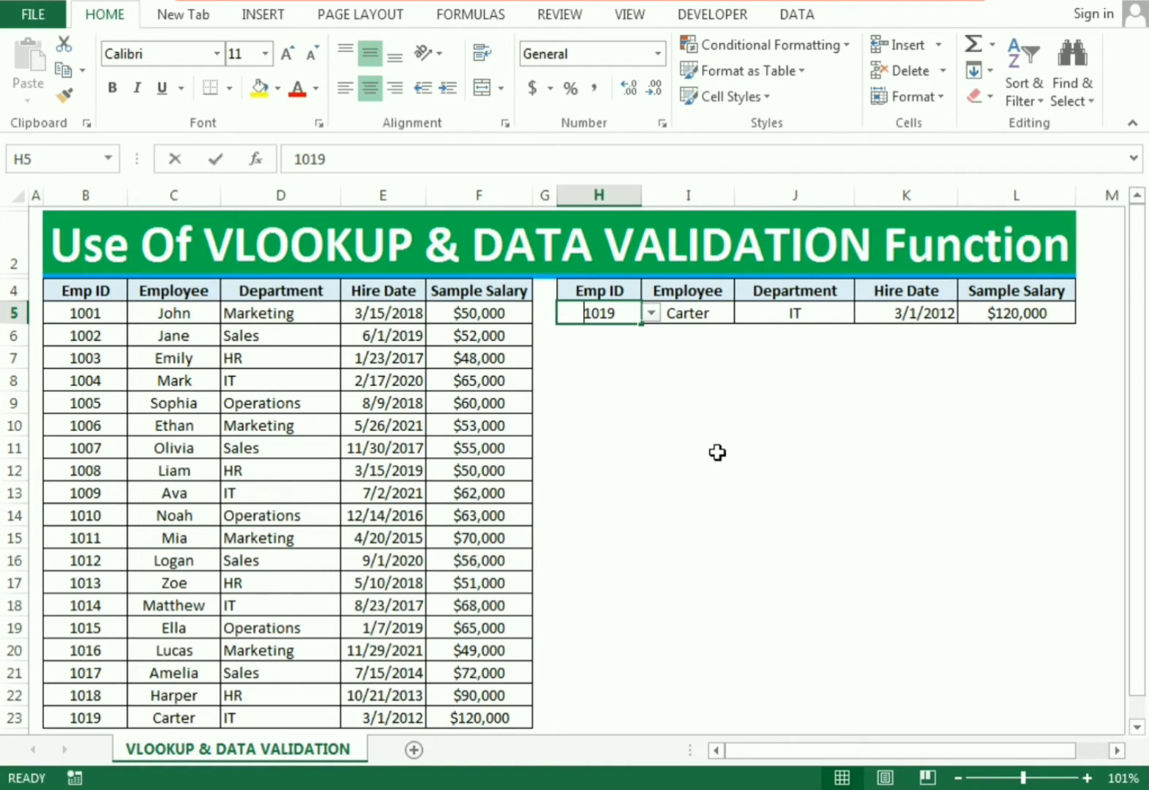
text(1001)
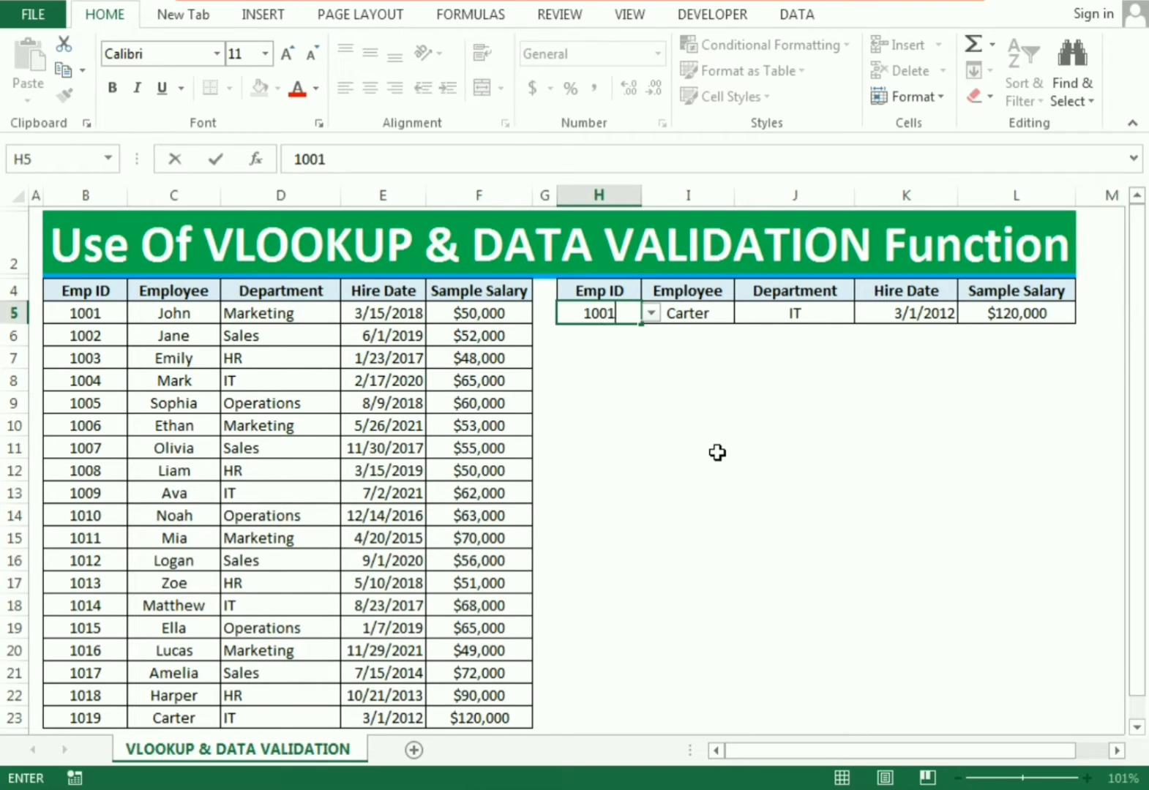
key(Return)
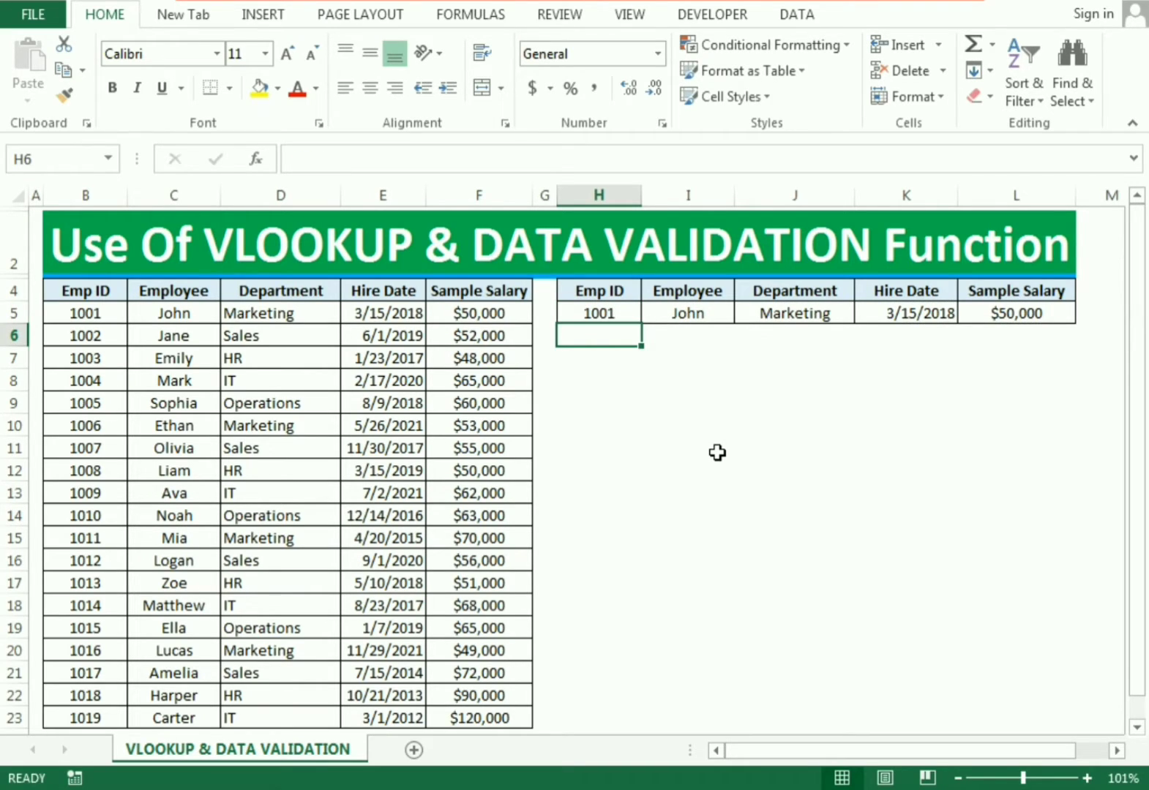
Step: Pick Emp ID 1015 from H5's drop-down list to show Ella's details
click(598, 313)
click(651, 313)
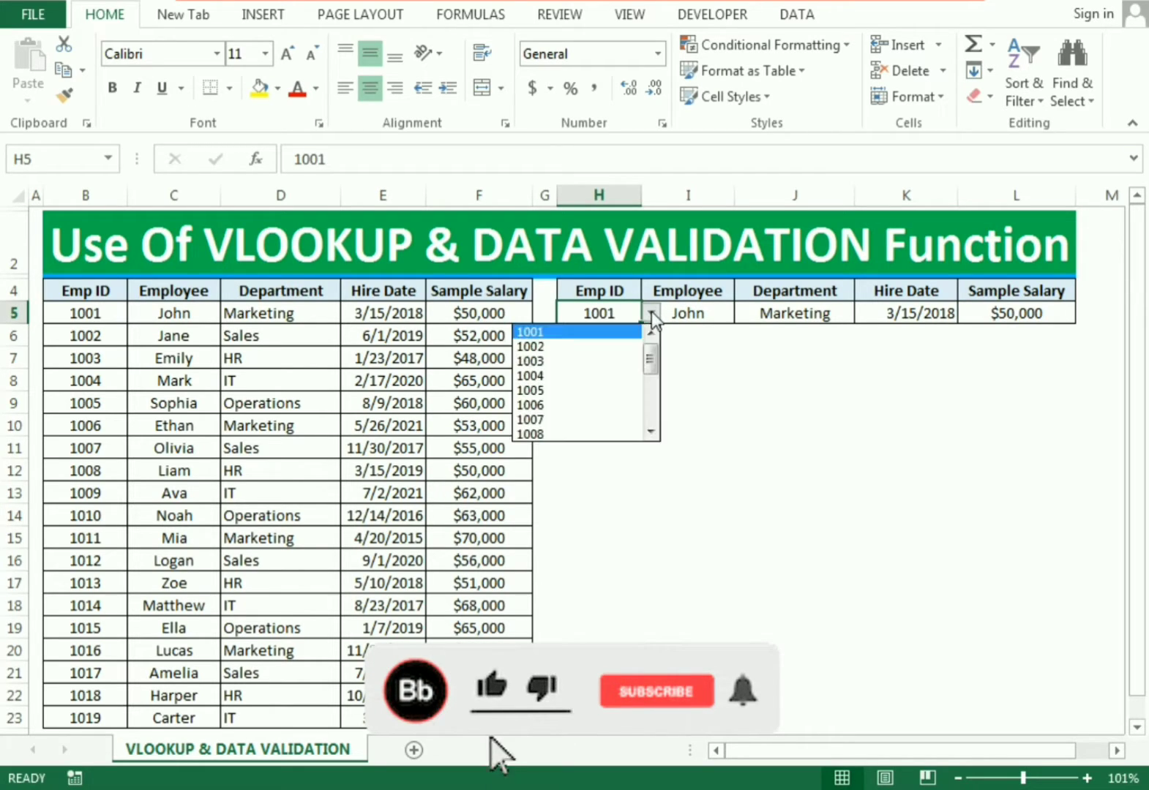
drag(652, 351, 660, 402)
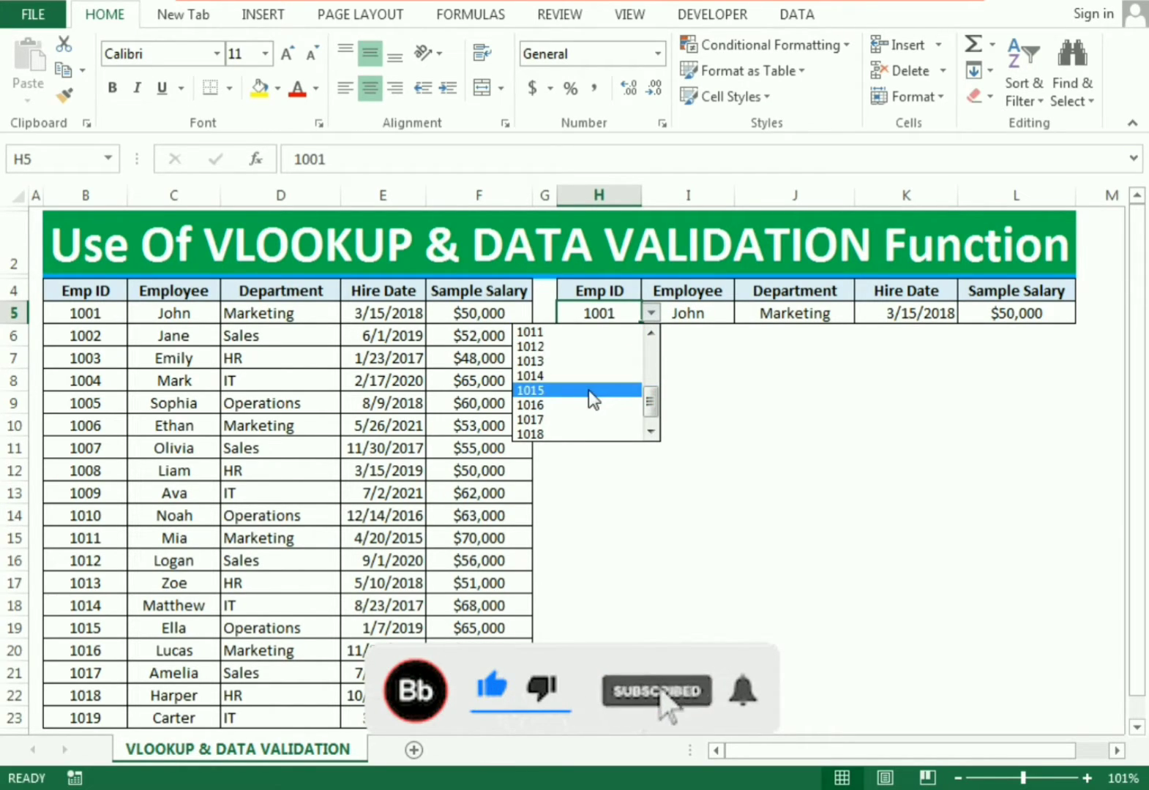
click(540, 393)
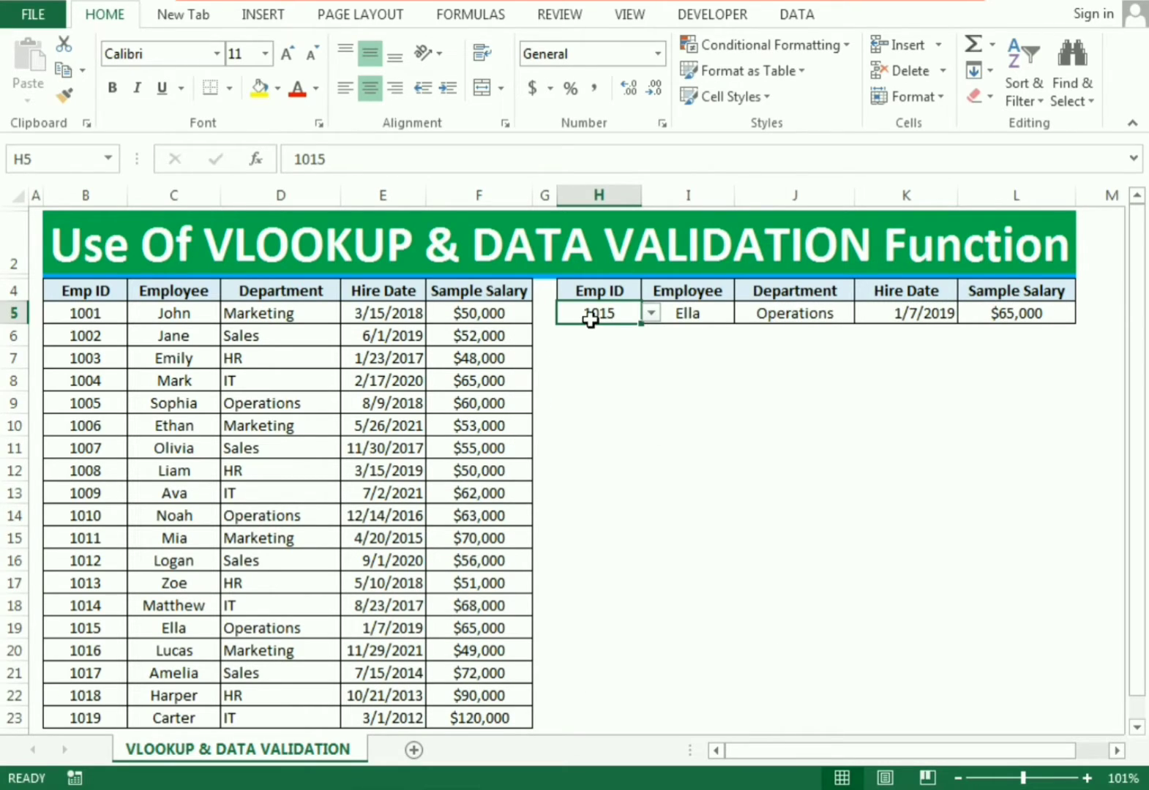
Step: Enter 1006 for Ethan, confirm 2000 is rejected, and cancel back to 1006
text(1006)
key(Return)
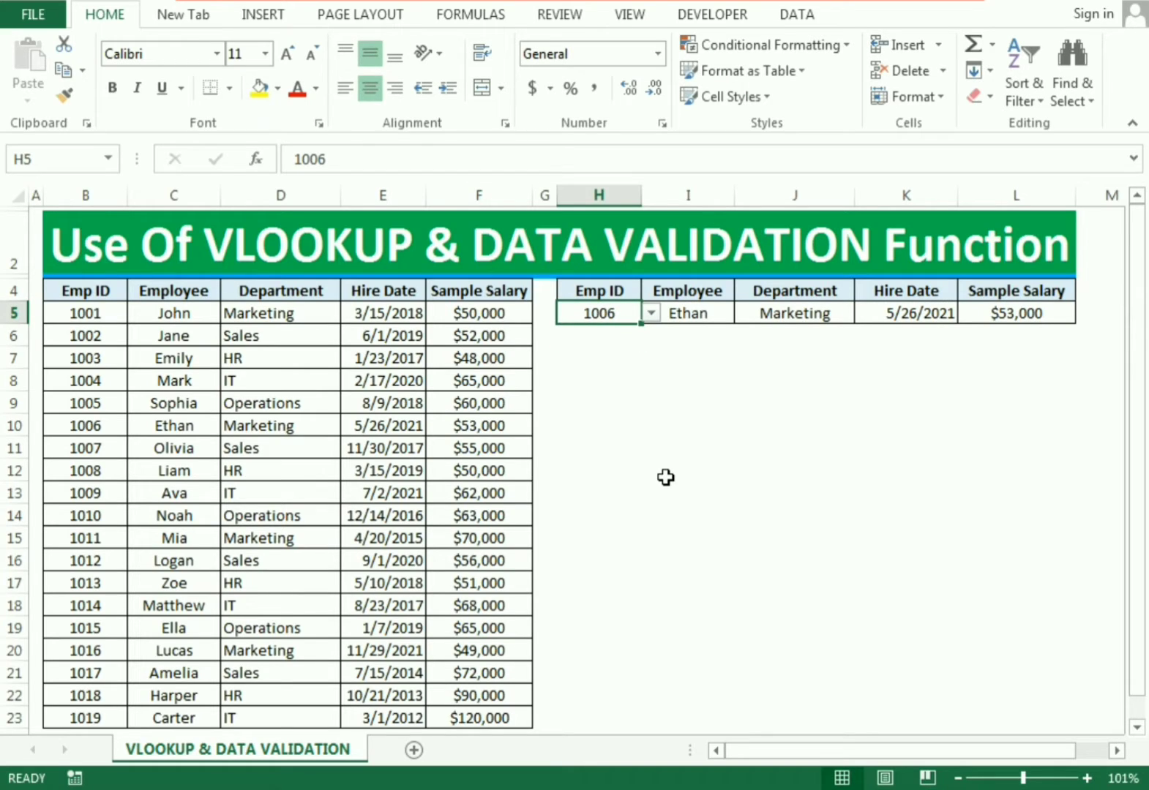
text(2000)
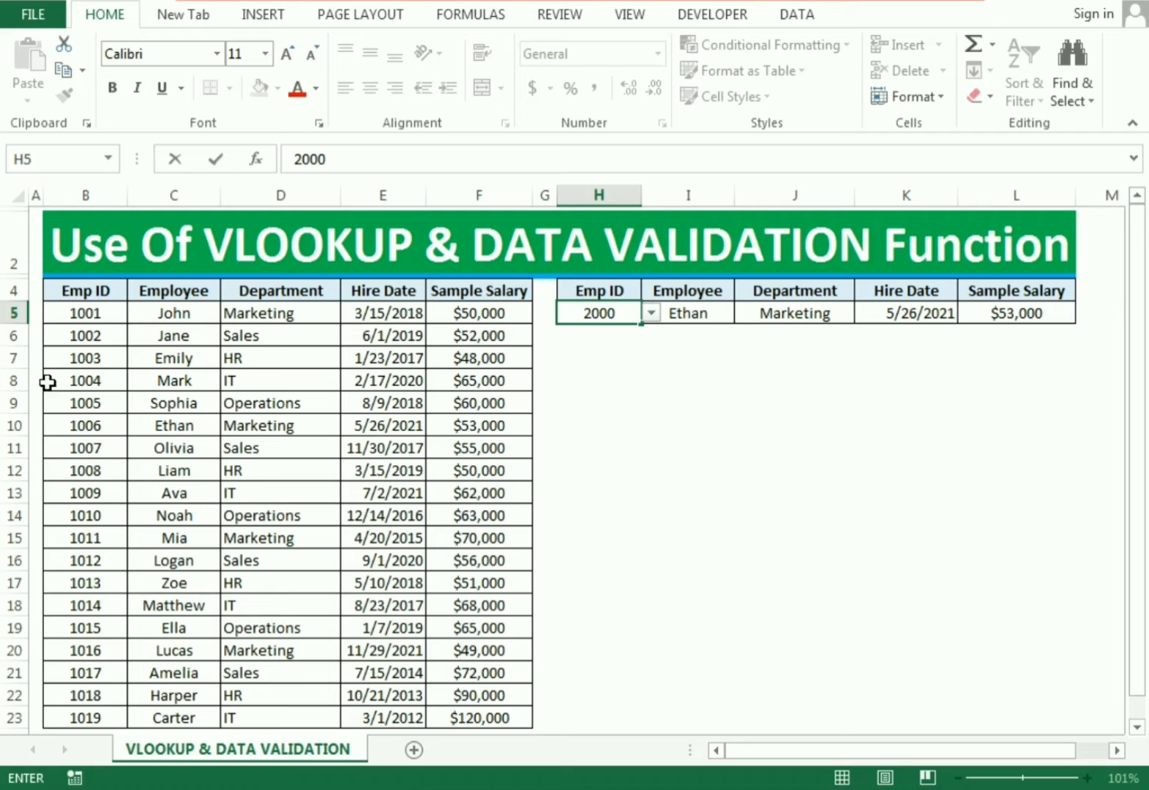
key(Return)
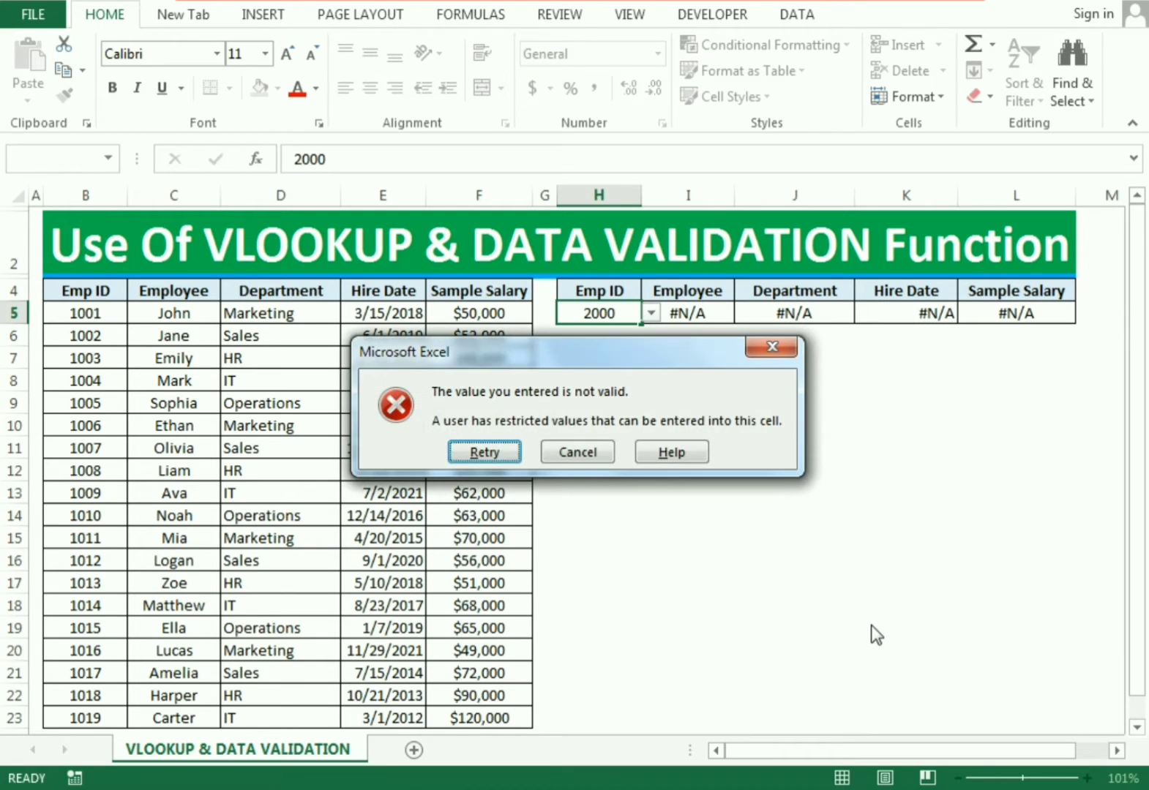
click(774, 350)
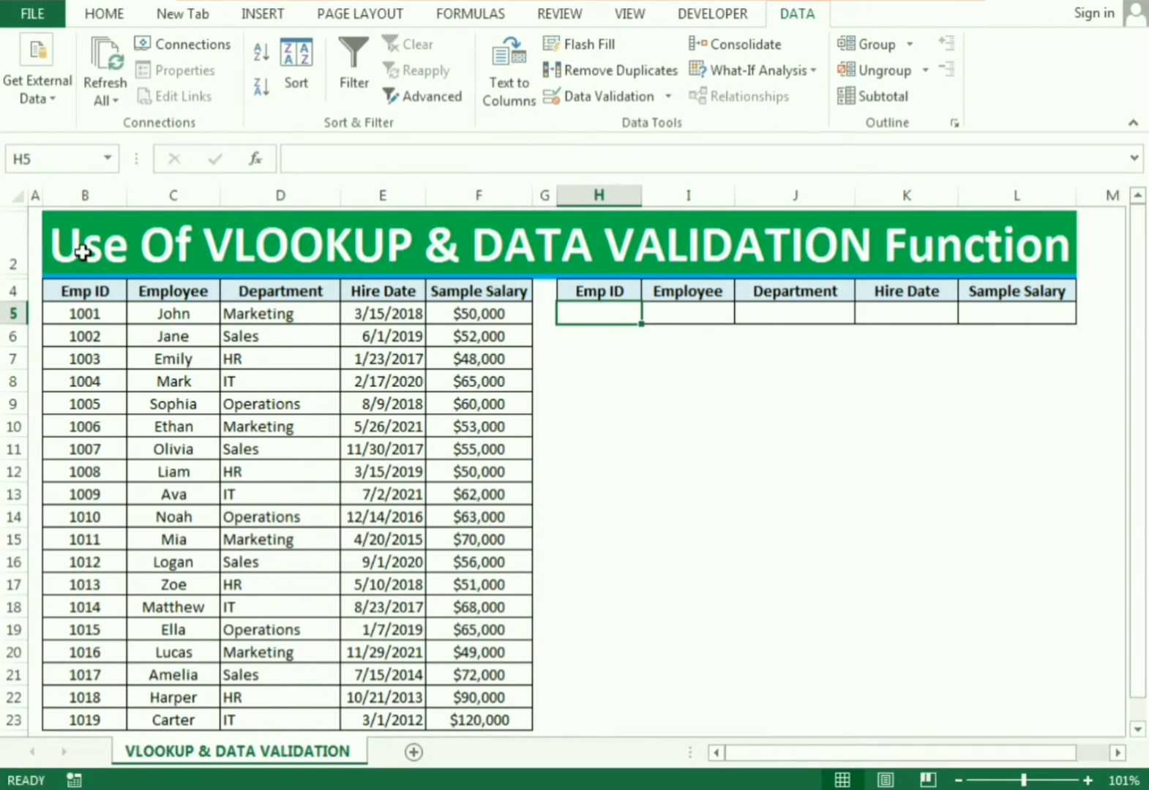
Step: Highlight the Emp ID, Employee, Department, Hire Date and Sample Salary columns in turn
drag(82, 287, 110, 581)
drag(163, 290, 174, 619)
drag(291, 292, 307, 653)
drag(384, 290, 406, 600)
drag(485, 290, 525, 627)
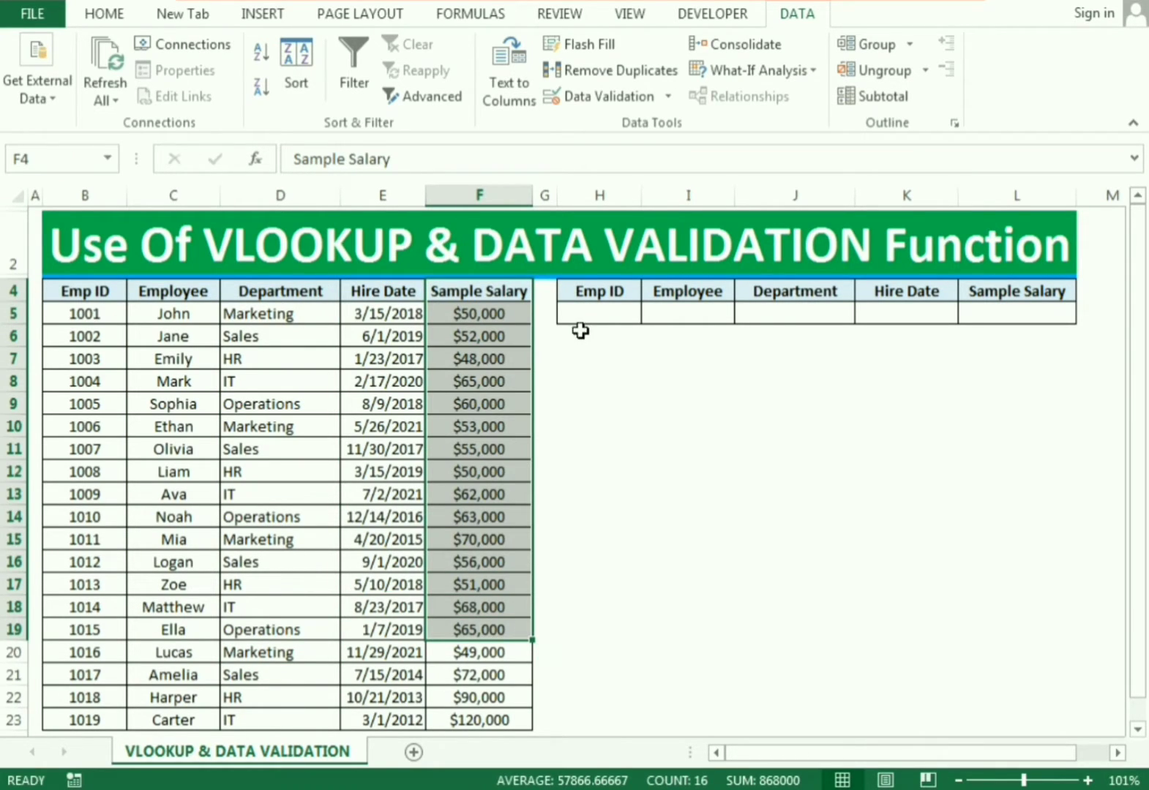
Step: Highlight the empty H4:L5 lookup area, then select cell H5
click(631, 298)
drag(631, 298, 1017, 315)
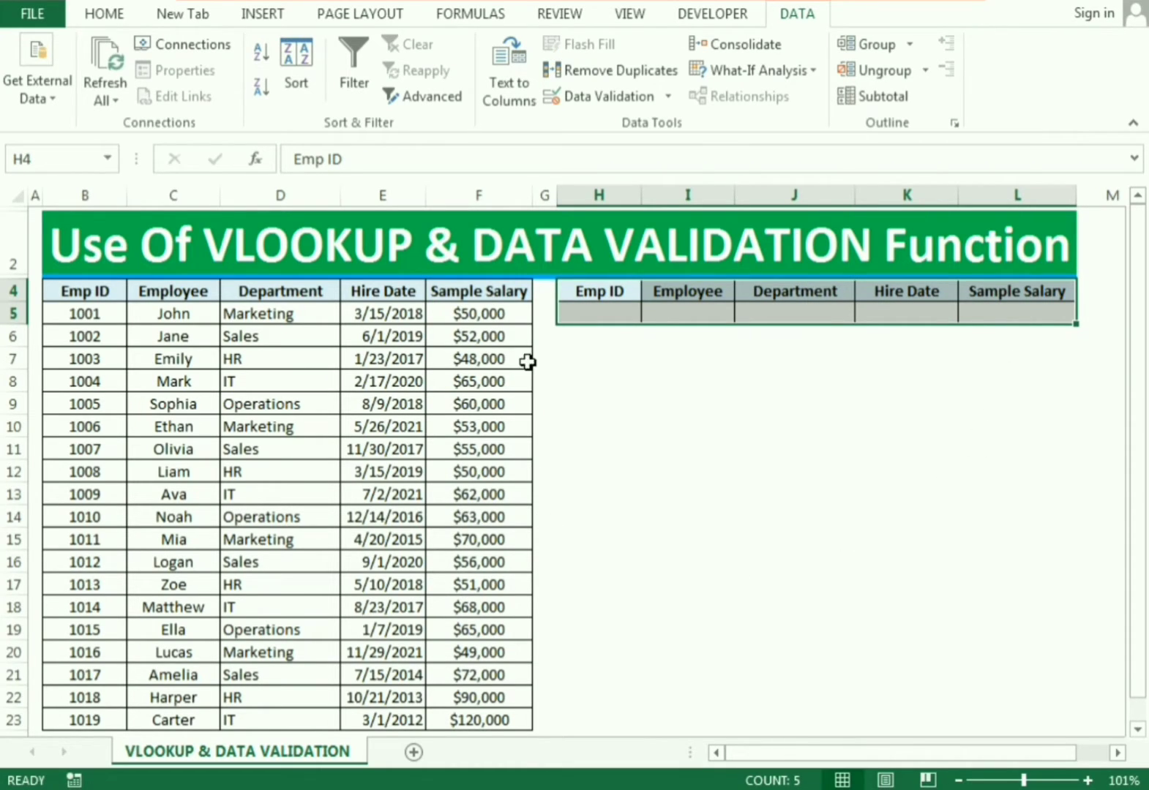
click(595, 316)
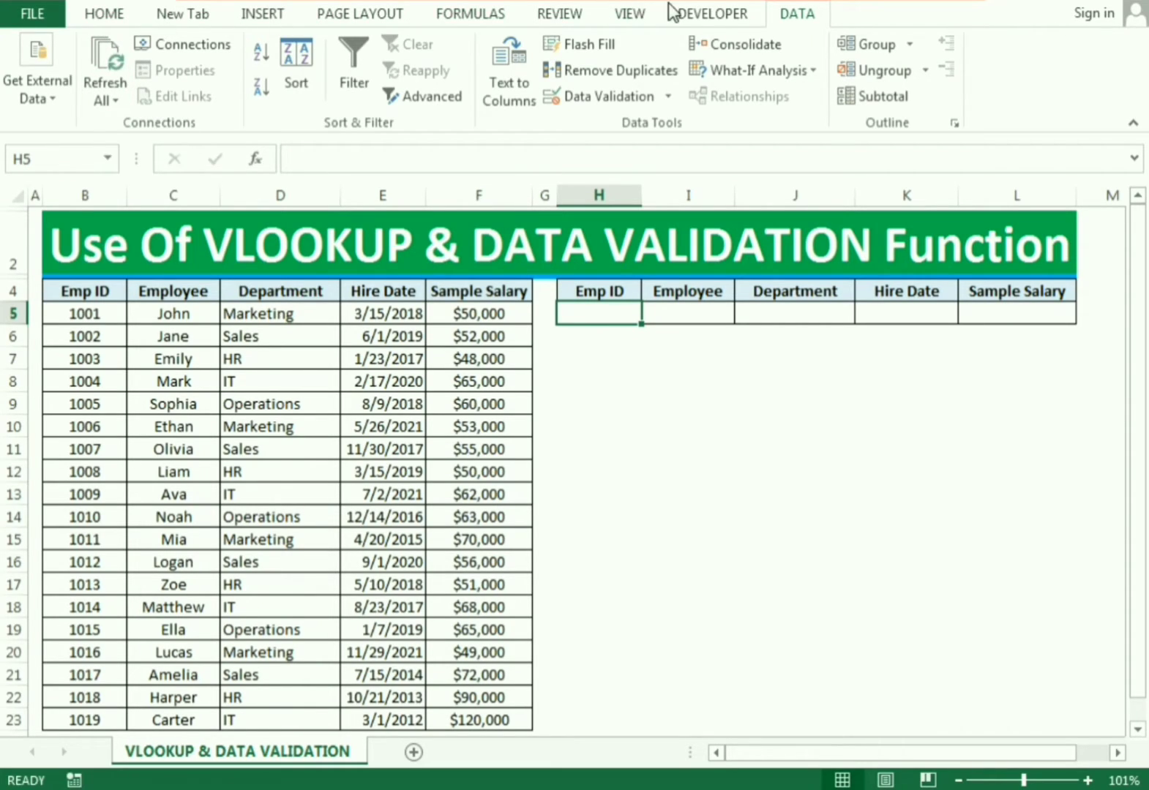
Step: Give H5 a List validation sourced from $B$5:$B$23, then open its new drop-down
click(607, 97)
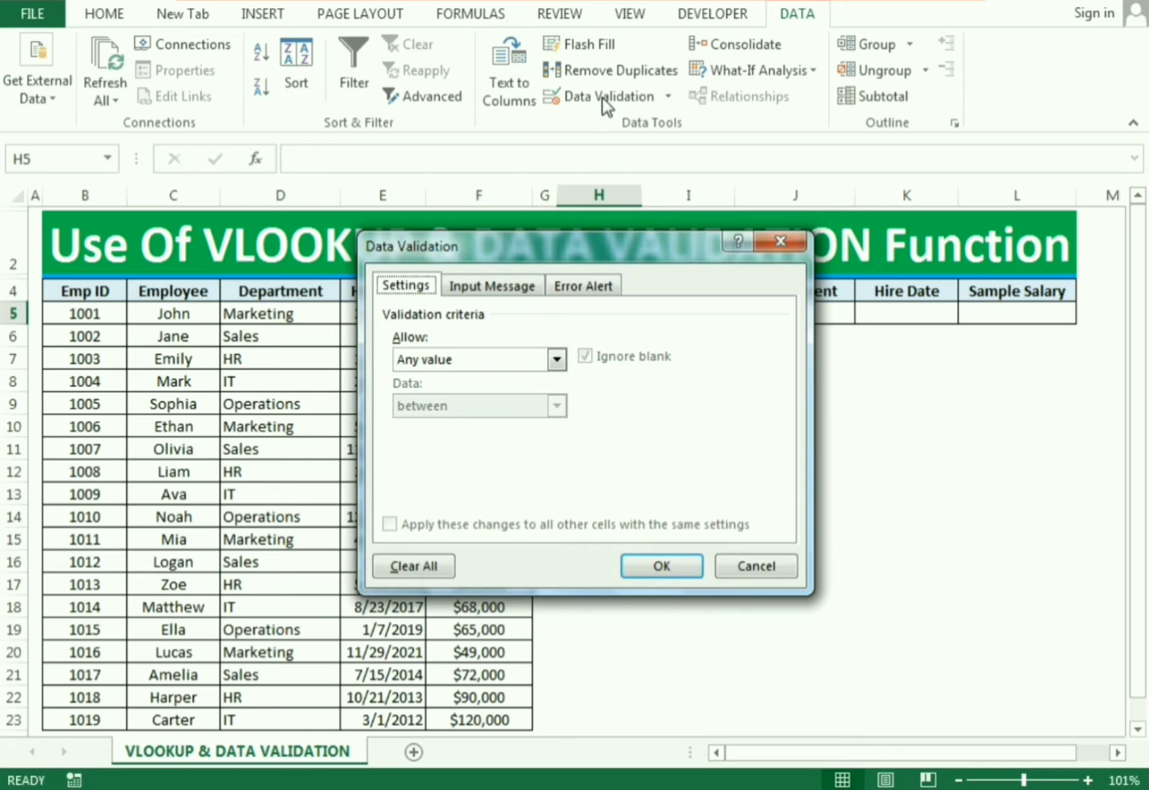
click(443, 357)
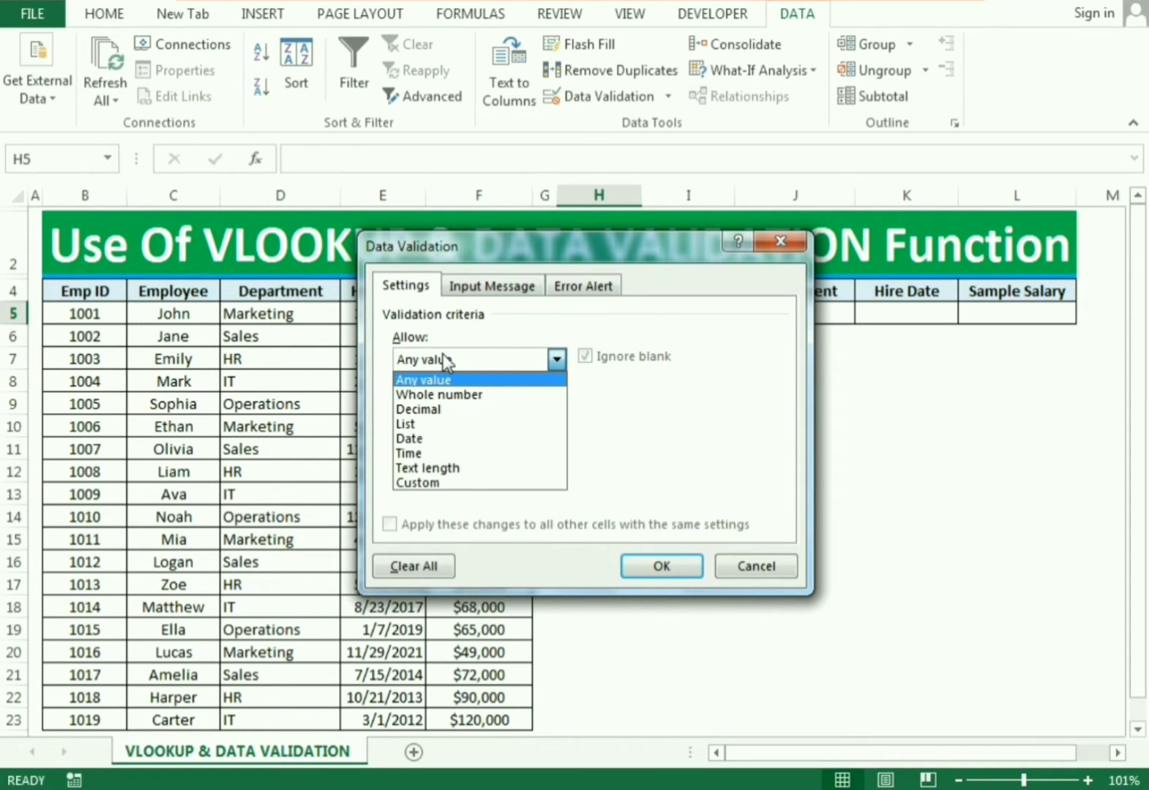
click(407, 424)
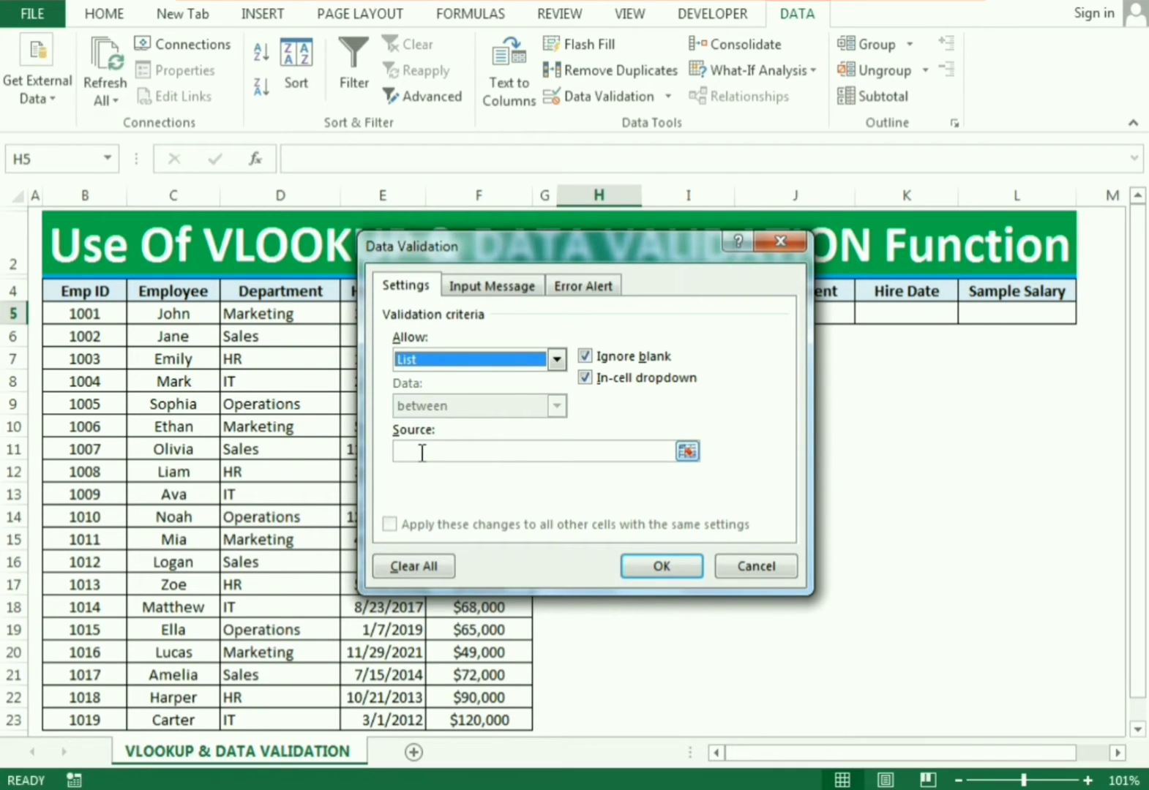
click(422, 453)
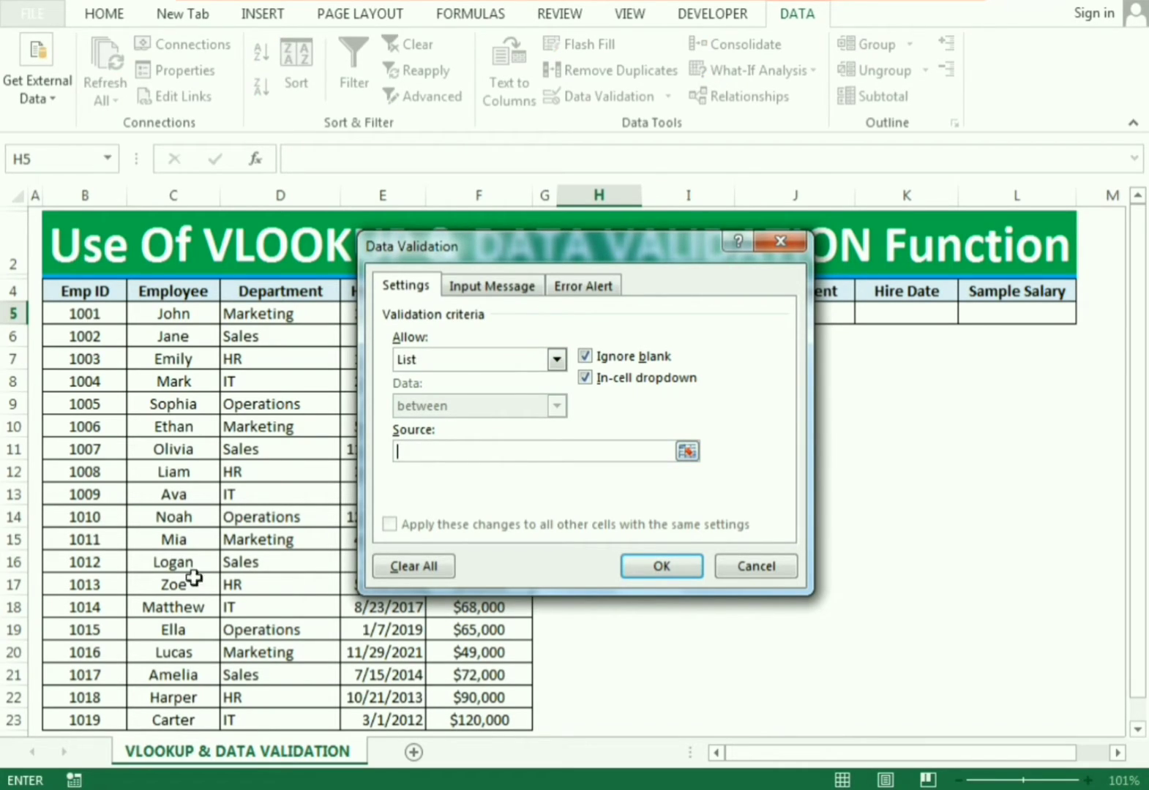
drag(105, 313, 85, 719)
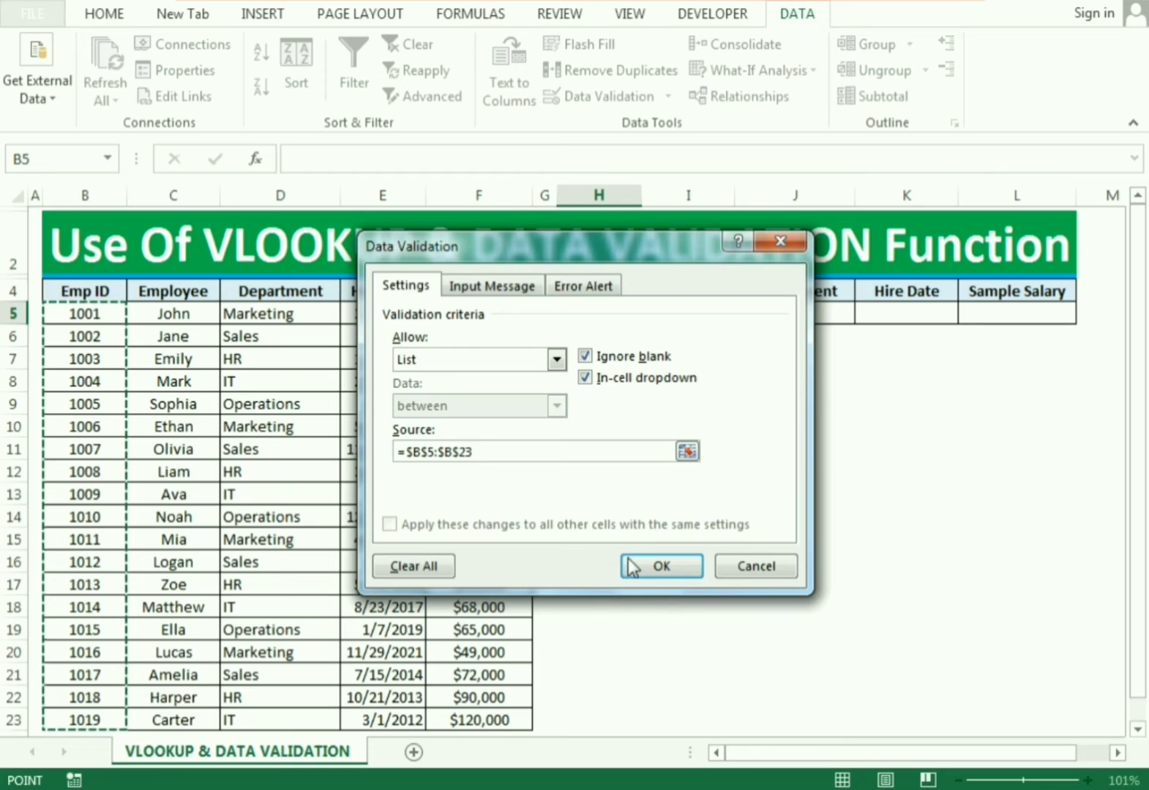
click(661, 566)
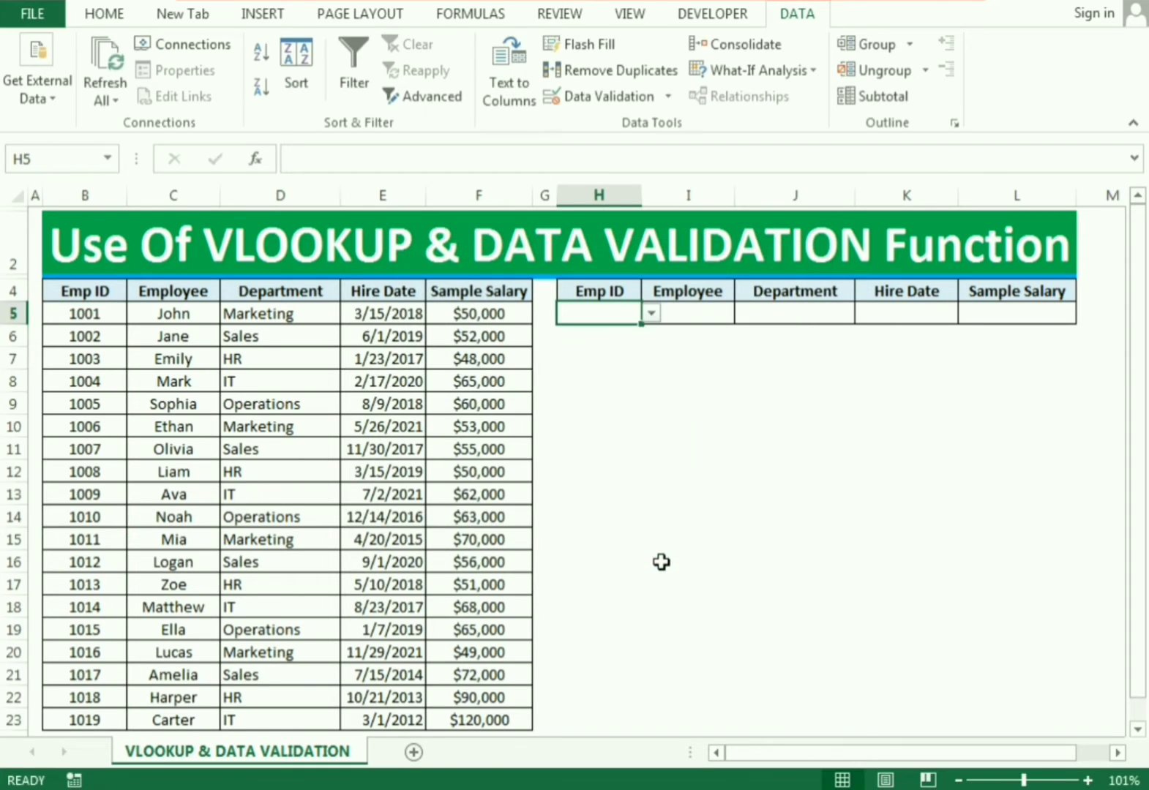
click(651, 313)
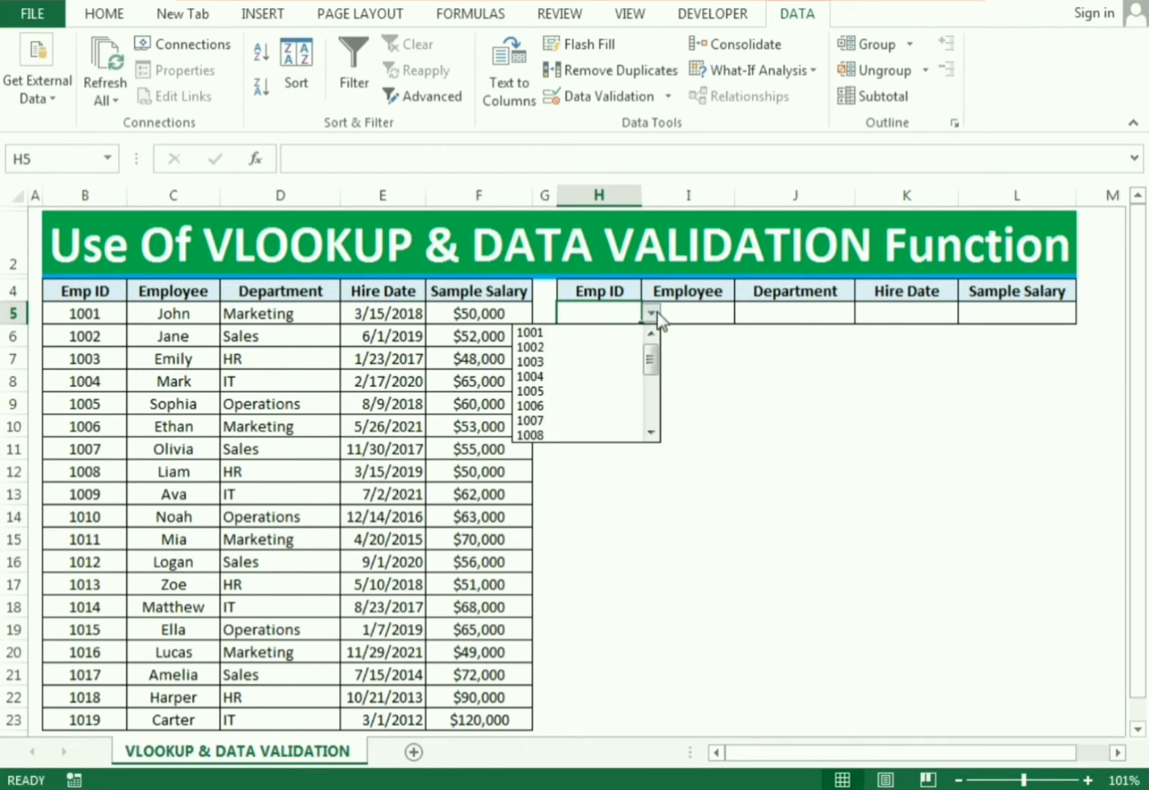
Step: Pick Emp ID 1001 from H5's list, then reopen the list and close it unchanged
click(560, 333)
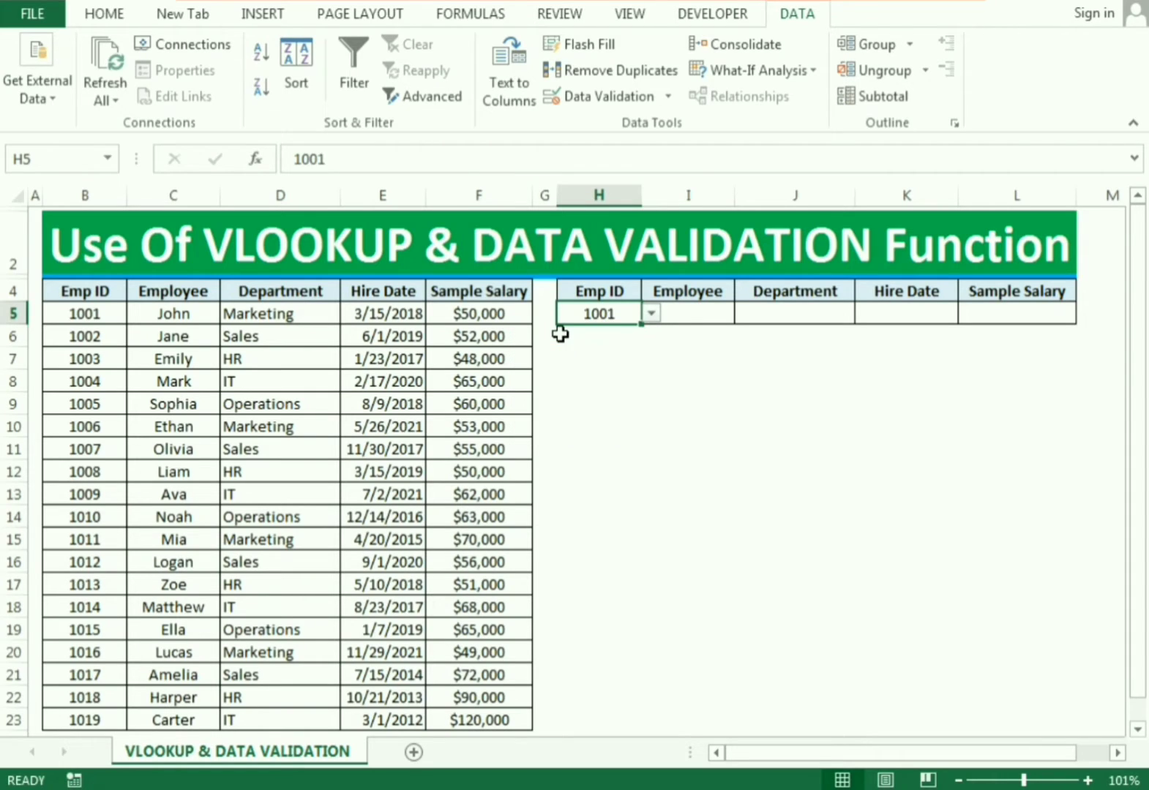
click(650, 314)
drag(656, 367, 662, 431)
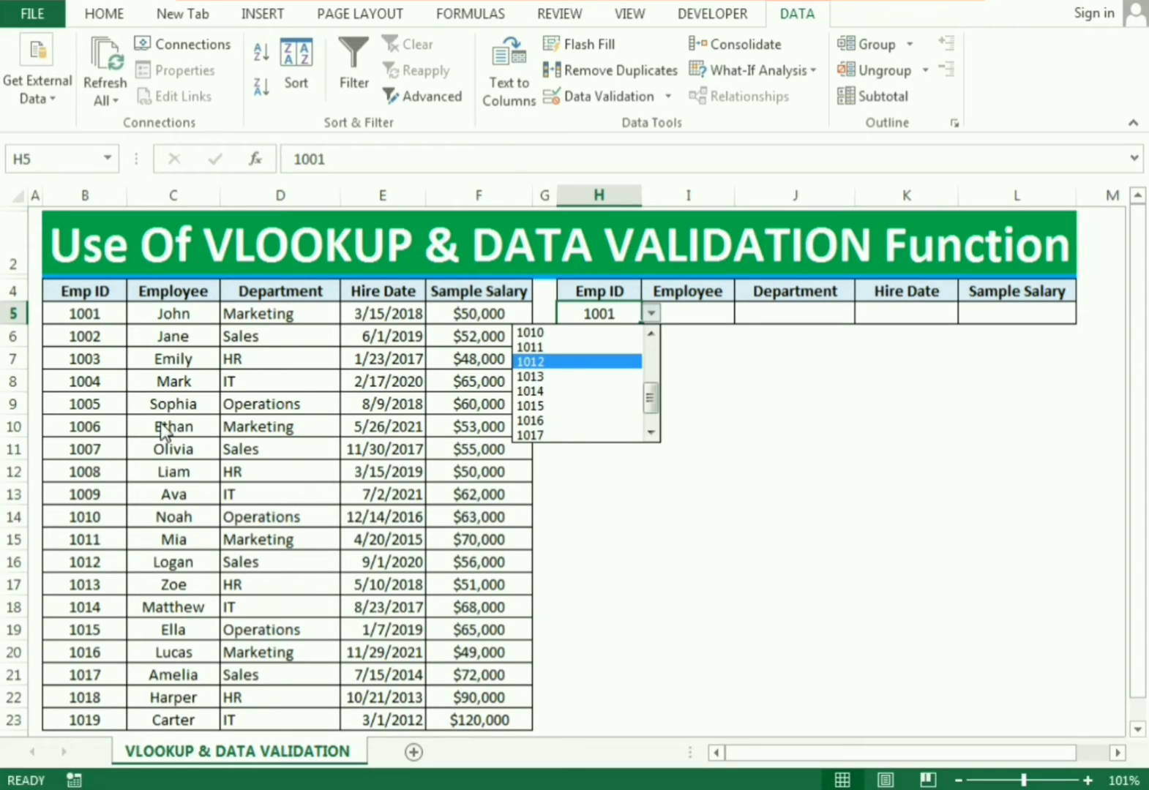
click(602, 410)
click(600, 300)
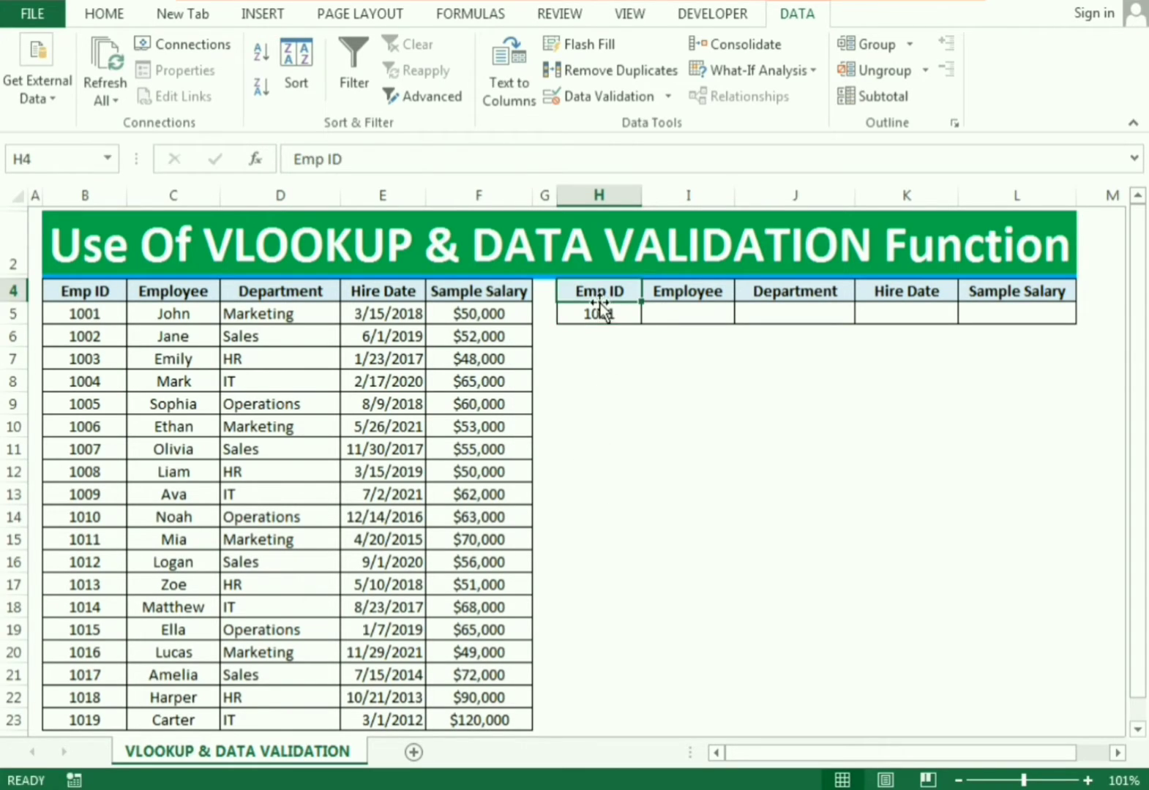
click(600, 313)
Step: Confirm 2000 is rejected, enter 1003 in H5, and check it against the drop-down list
text(2000)
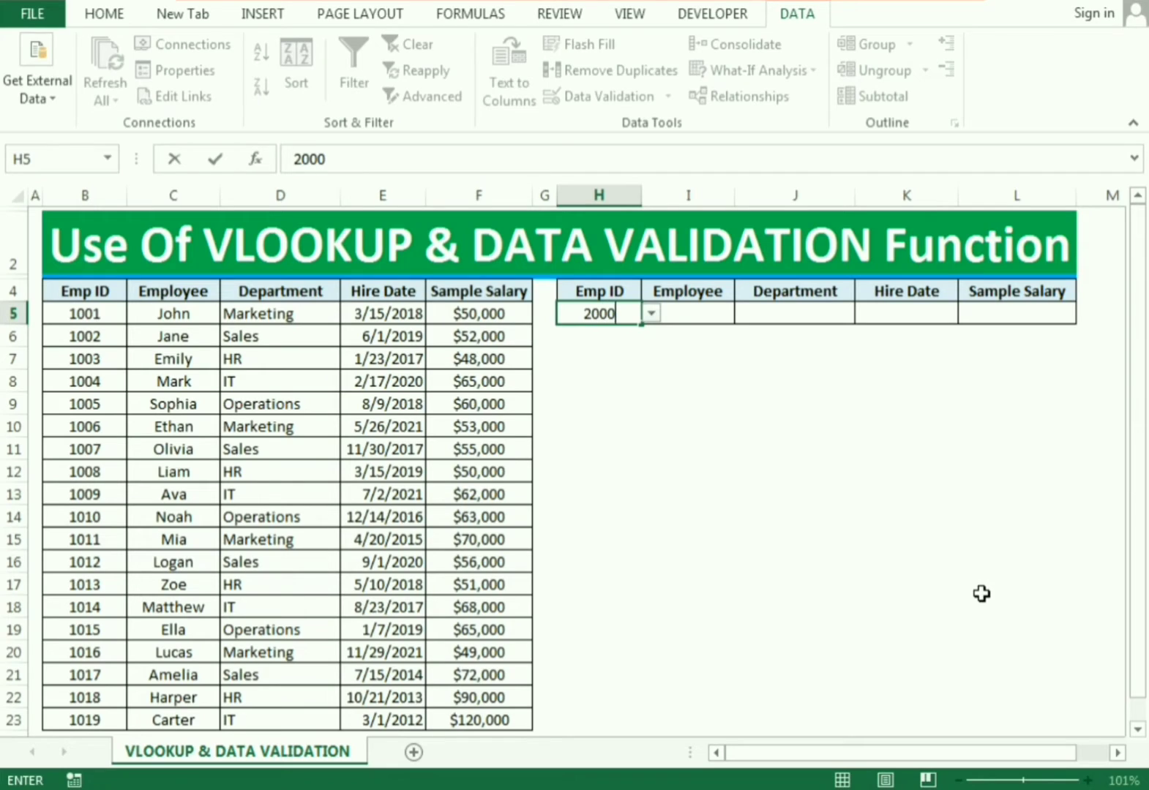
key(Return)
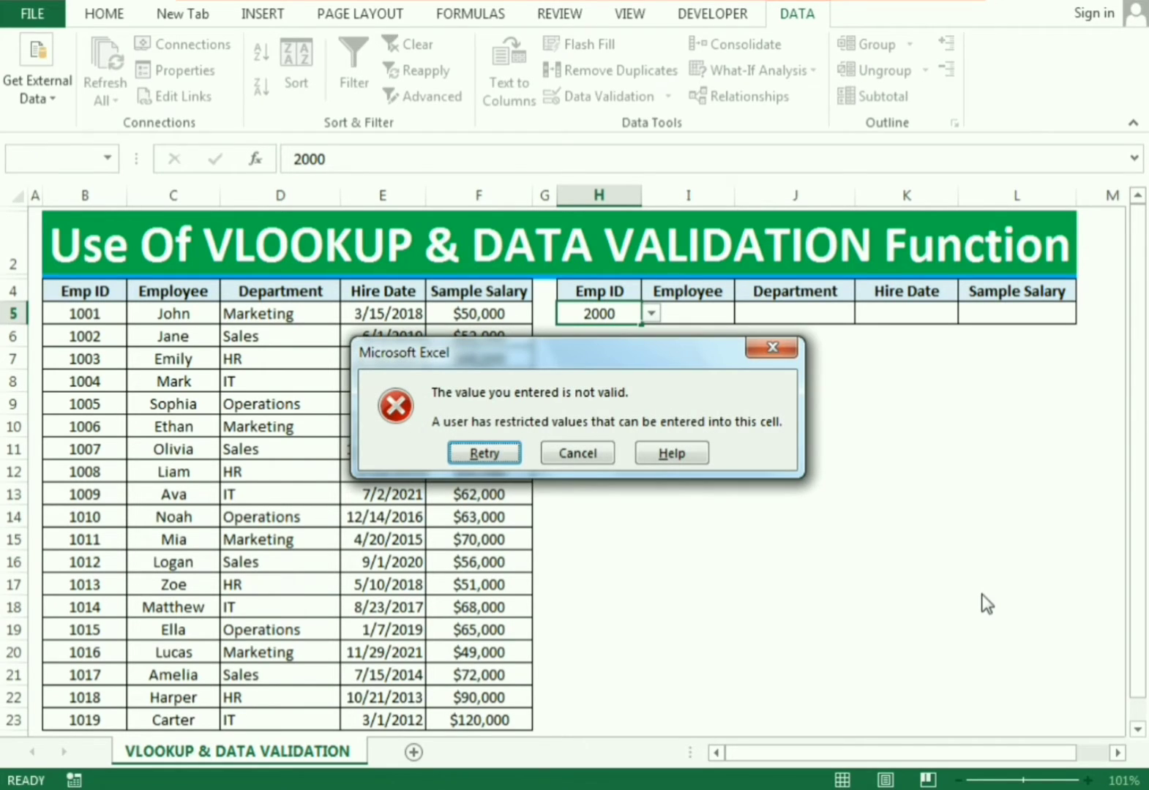
click(772, 346)
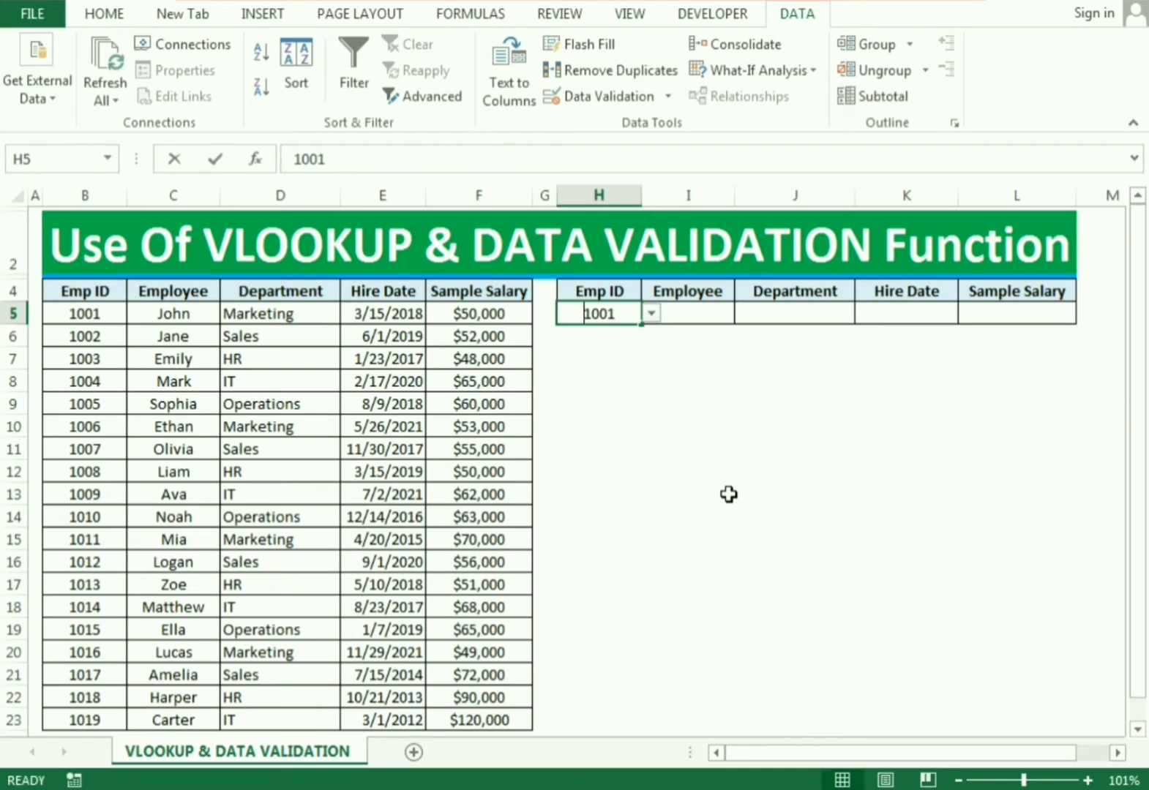
text(1003)
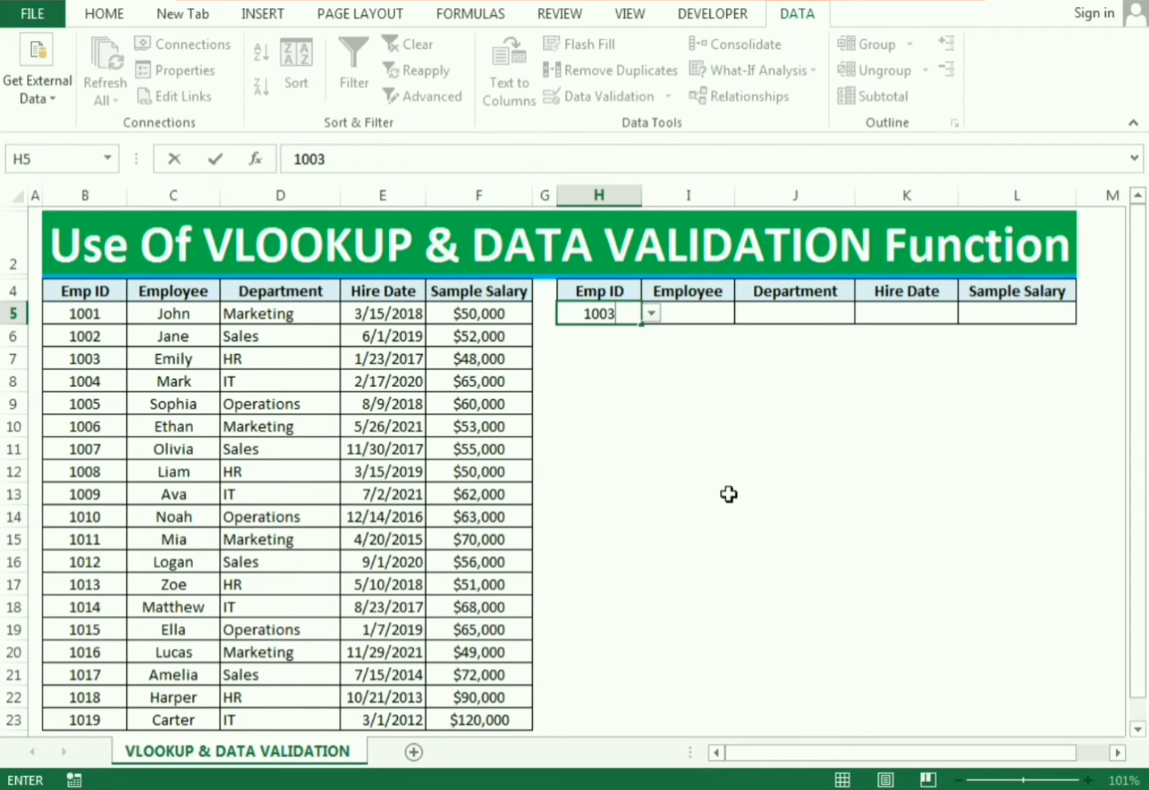
key(Return)
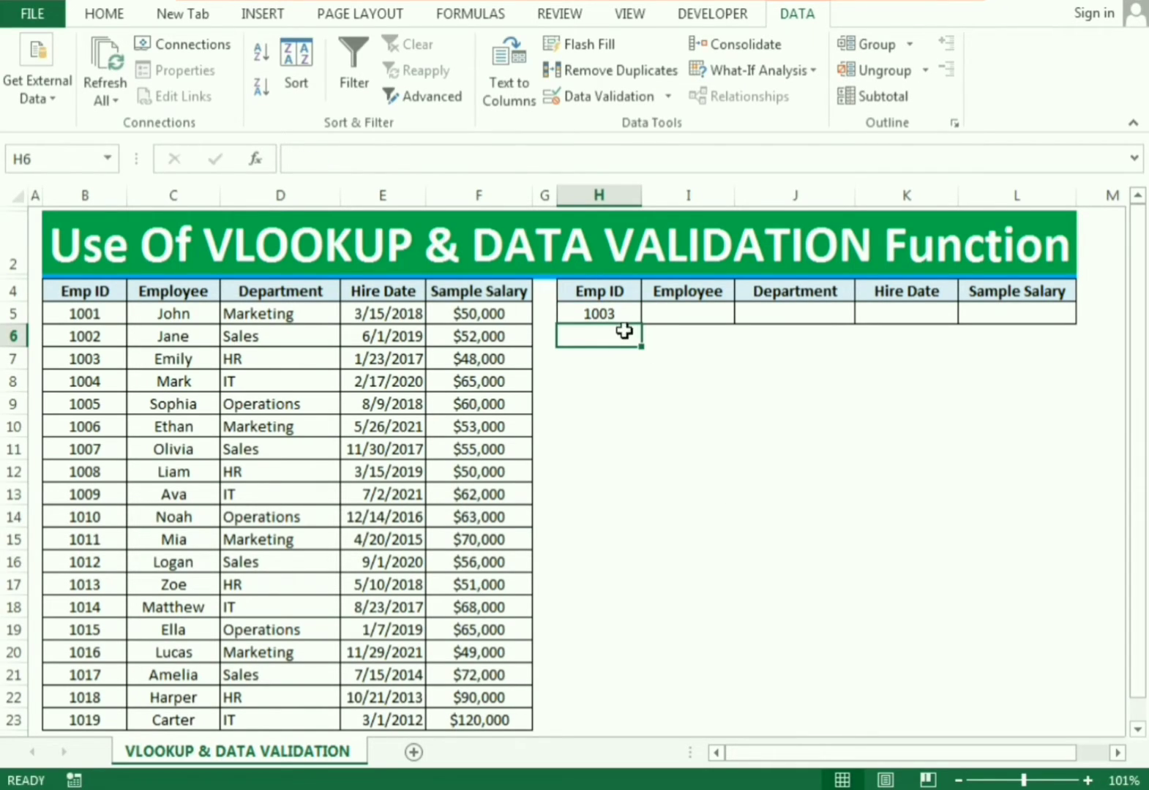
click(622, 316)
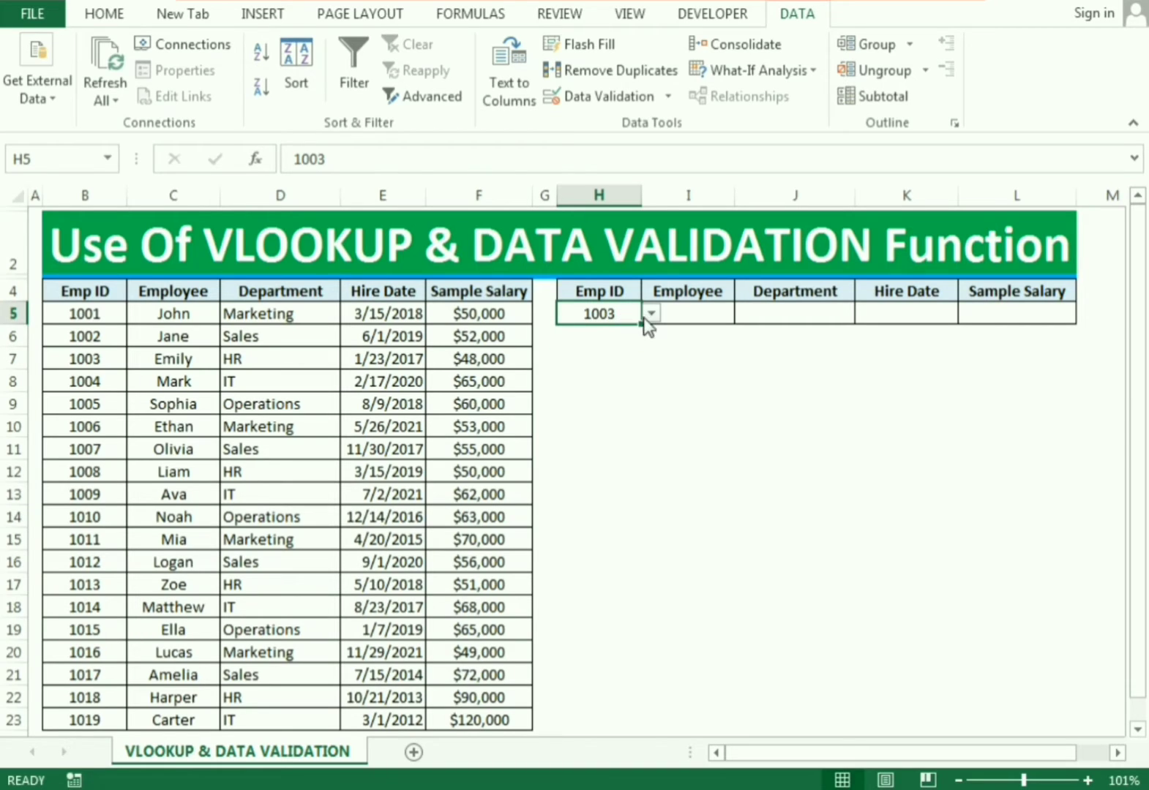
click(650, 313)
click(704, 383)
Step: Enter =VLOOKUP(H5,B5:F23,2,0) in I5 to look up the employee name
click(701, 313)
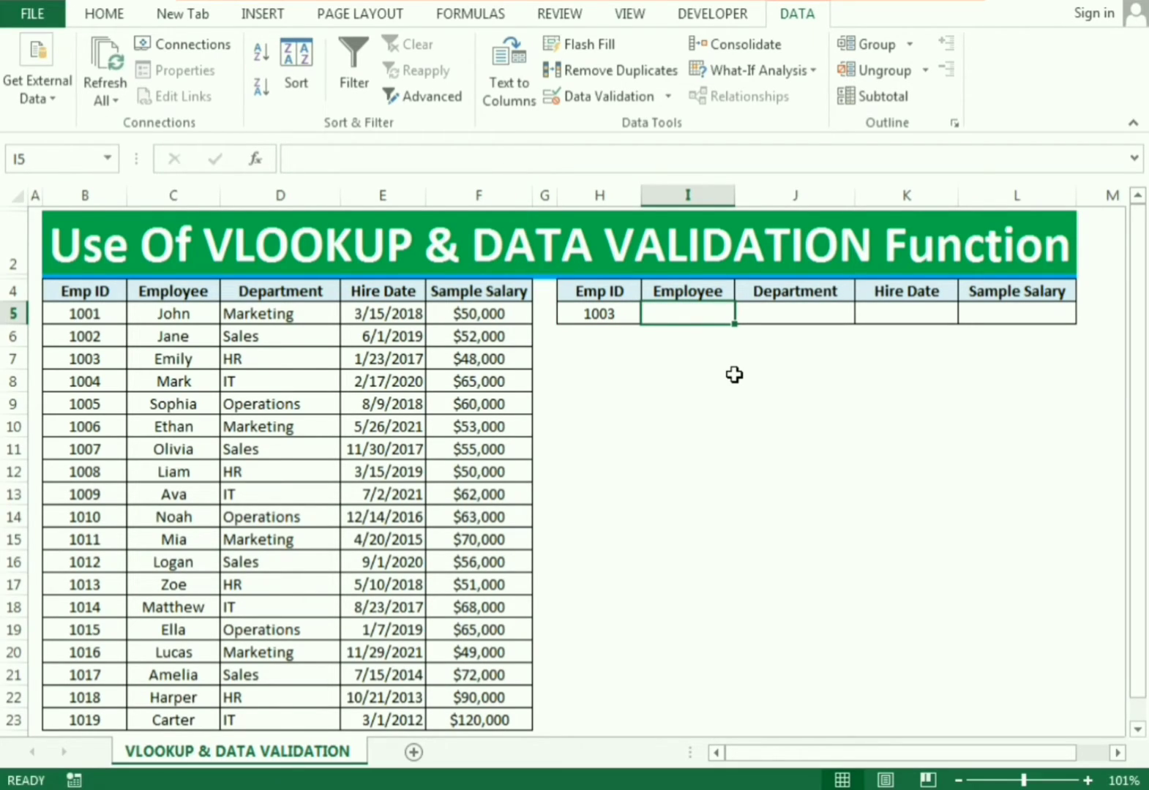
text(=vlookup)
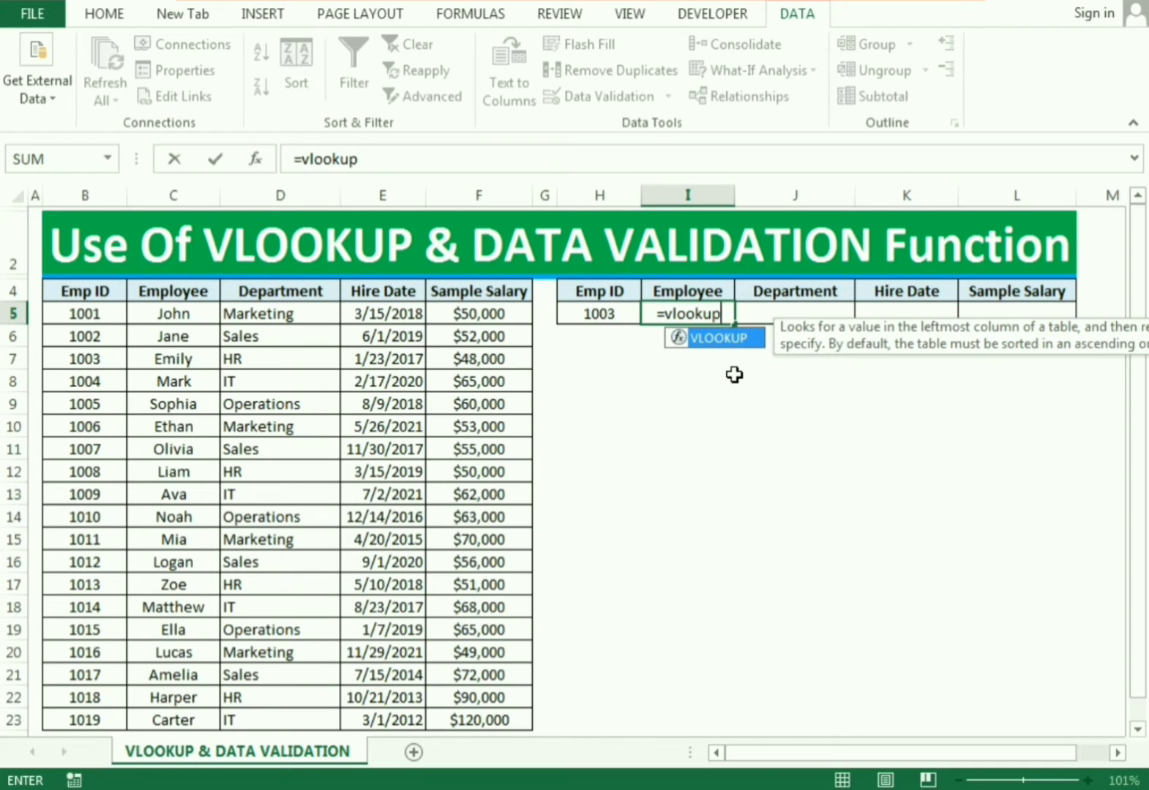
text(()
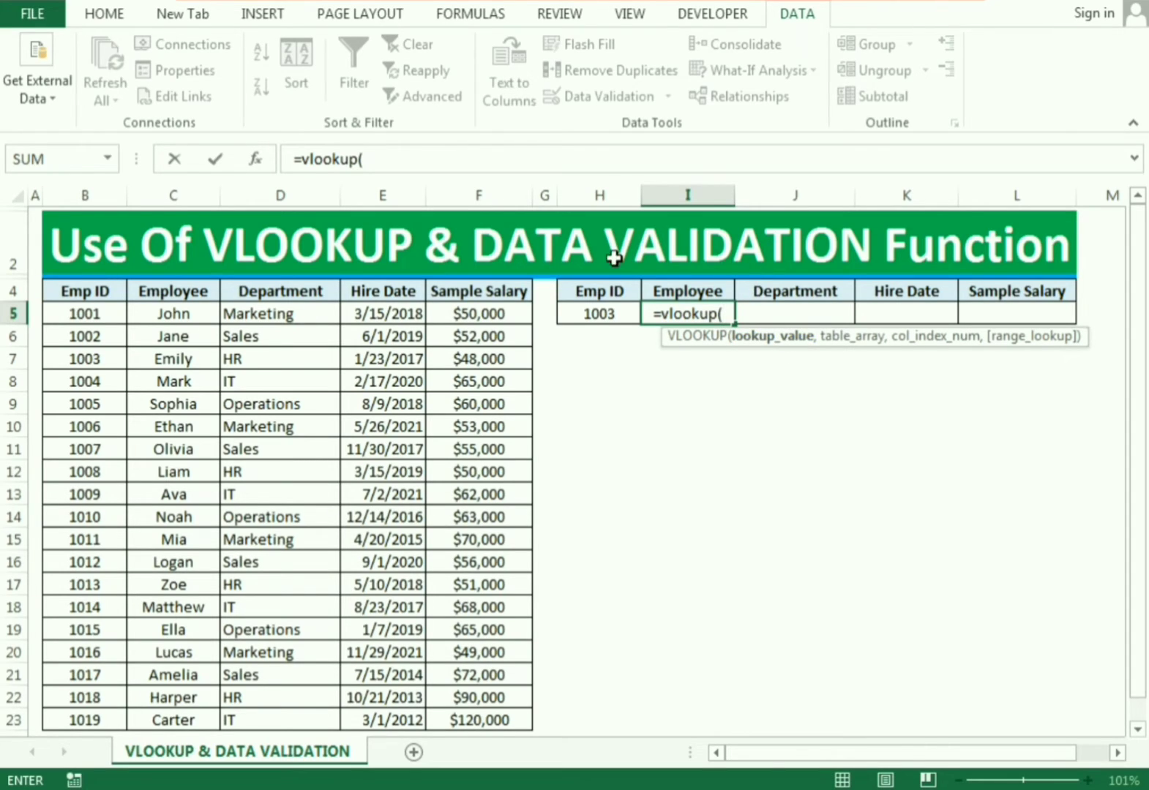
click(590, 315)
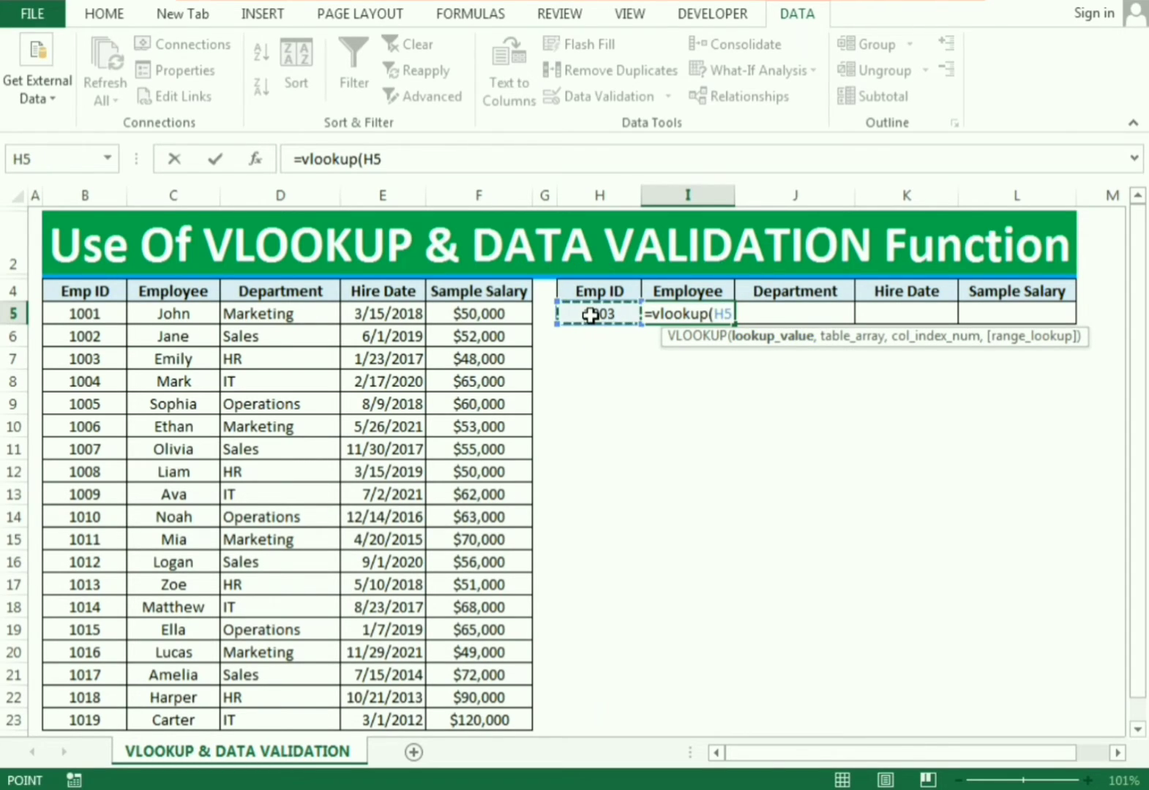
text(,)
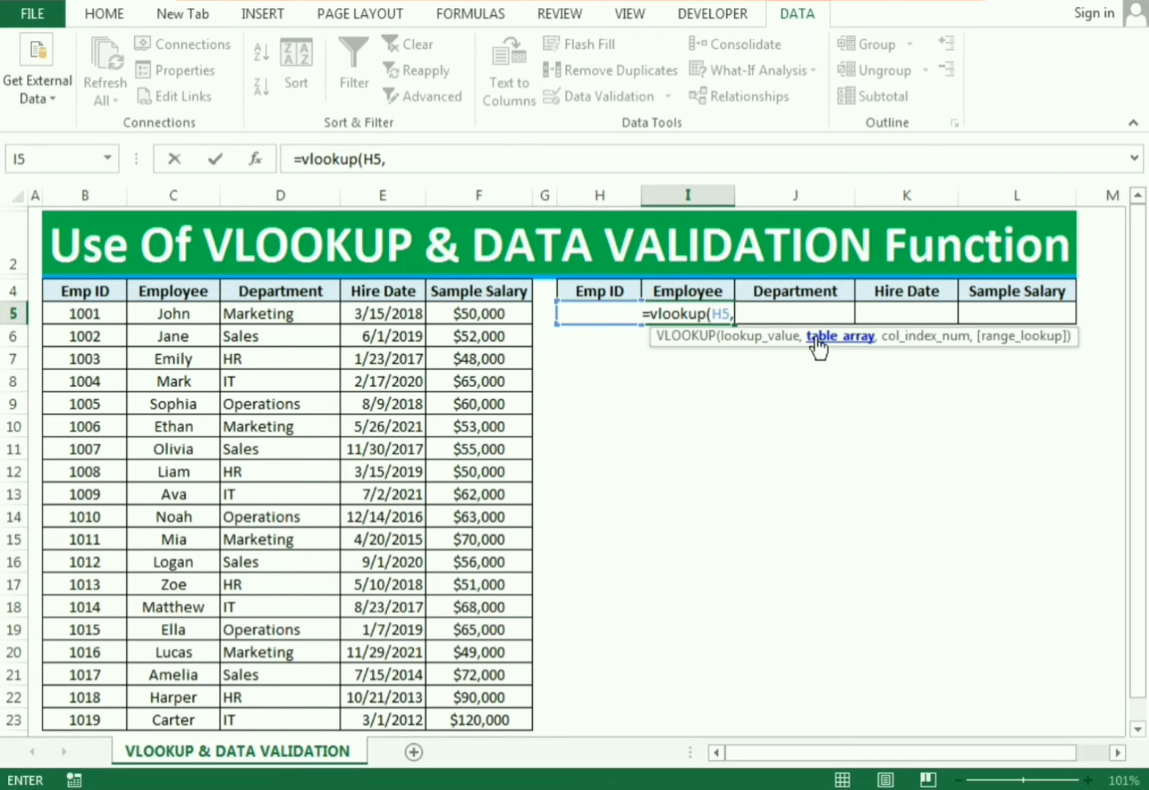
drag(87, 313, 505, 720)
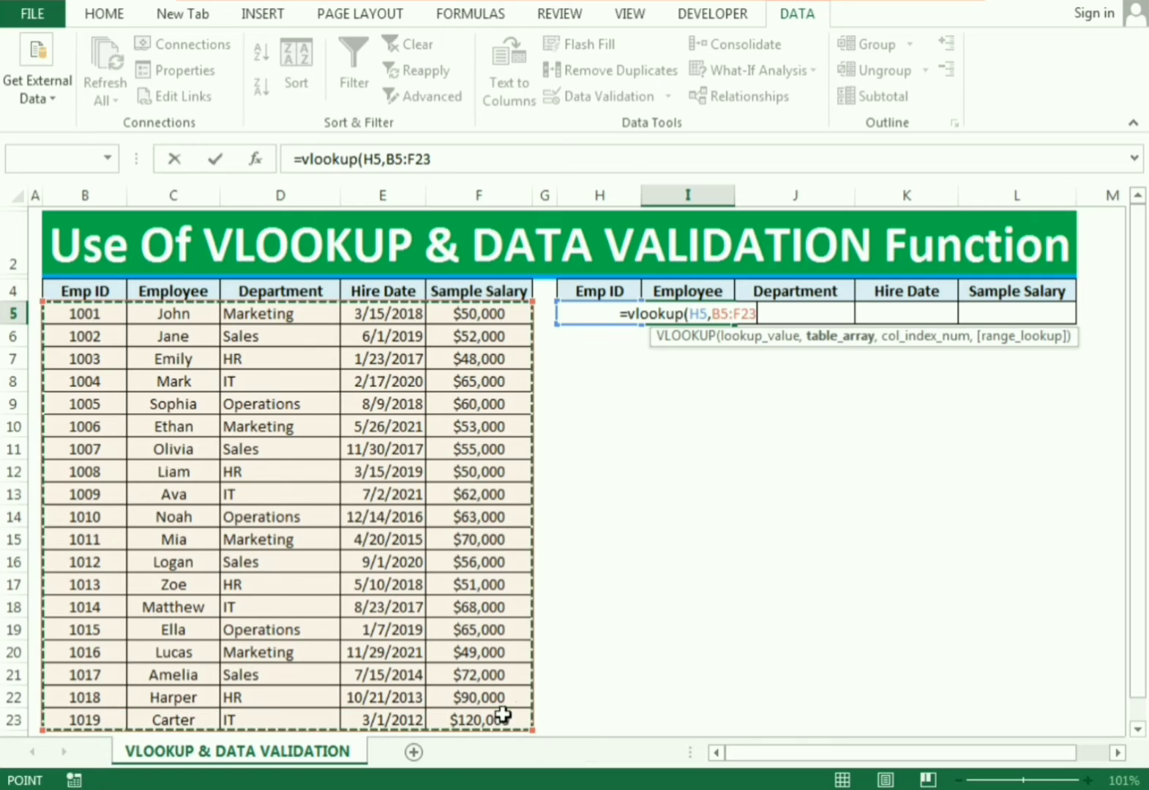
text(,)
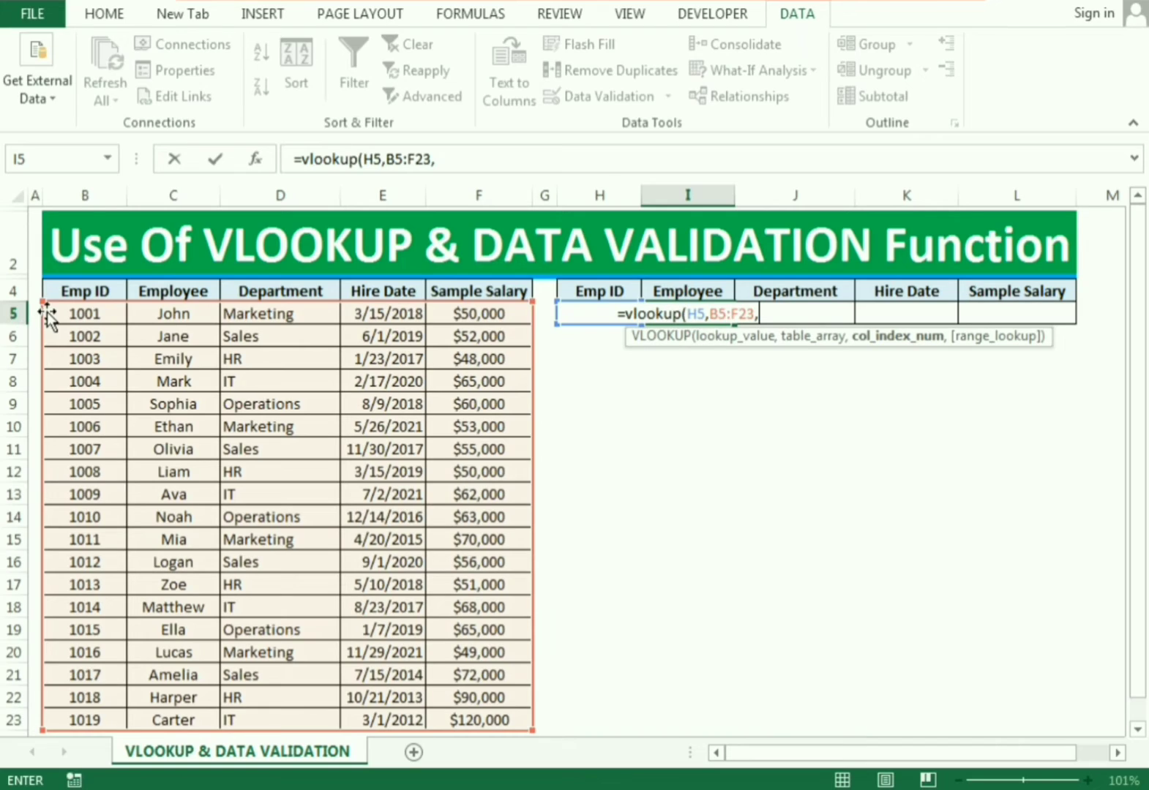
text(2,0)
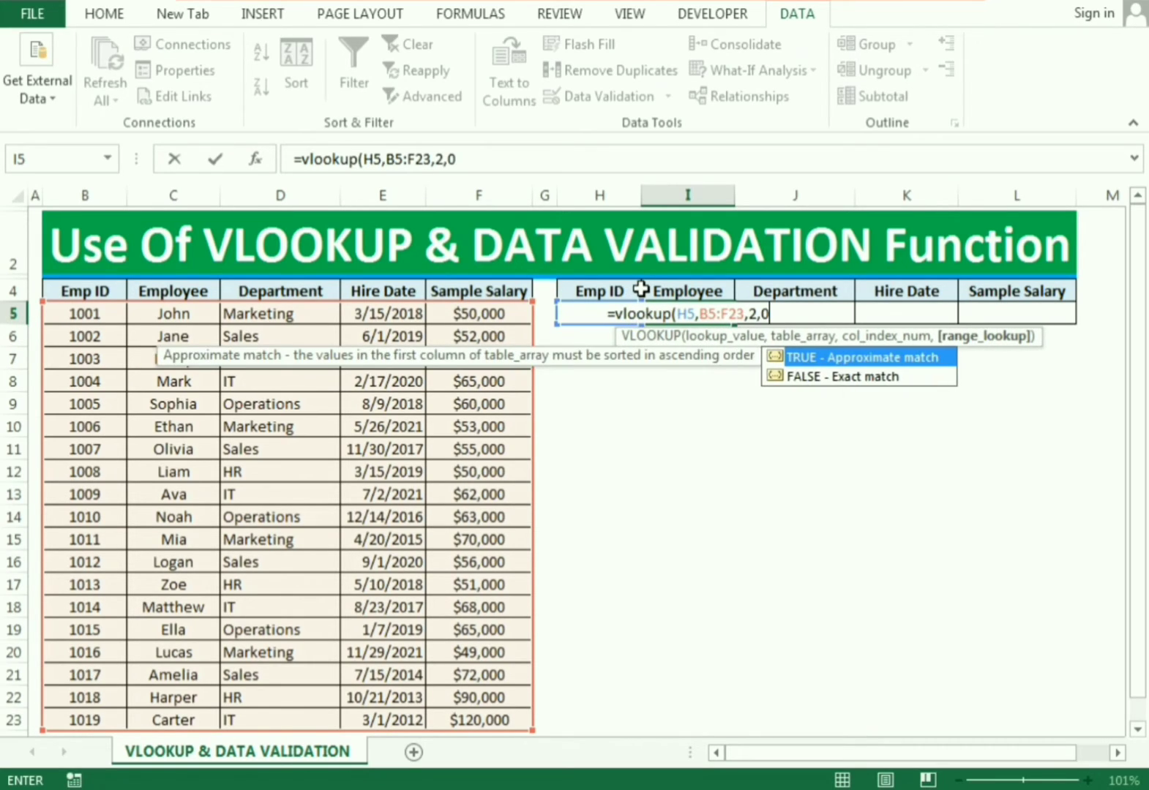
text())
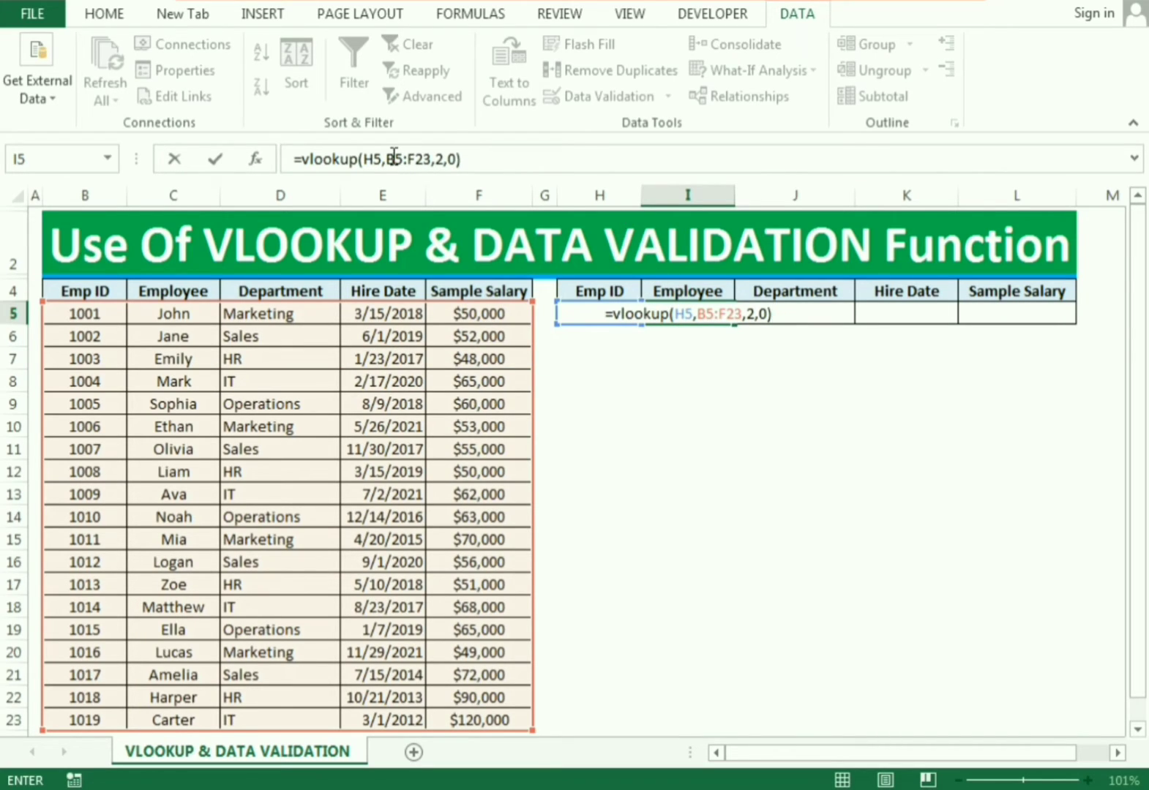
Step: Lock I5's table range as $B$5:$F$23 so it returns Emily
drag(387, 160, 432, 159)
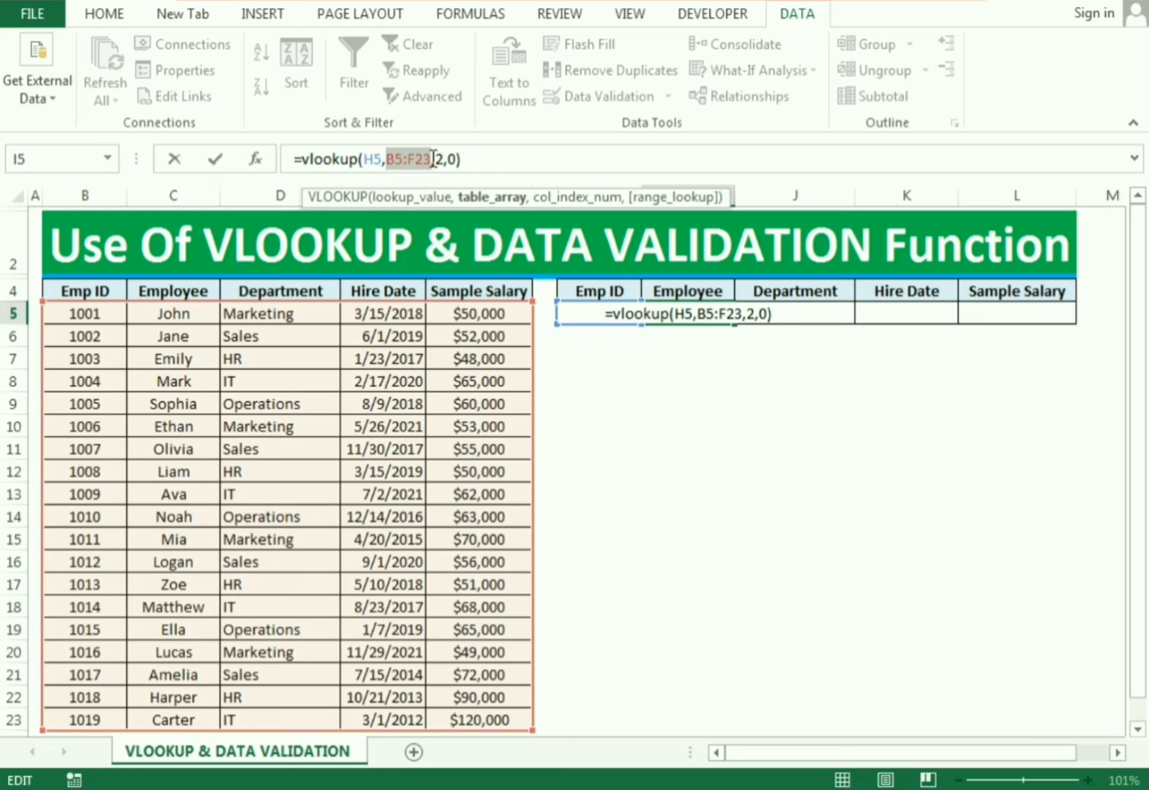
key(F4)
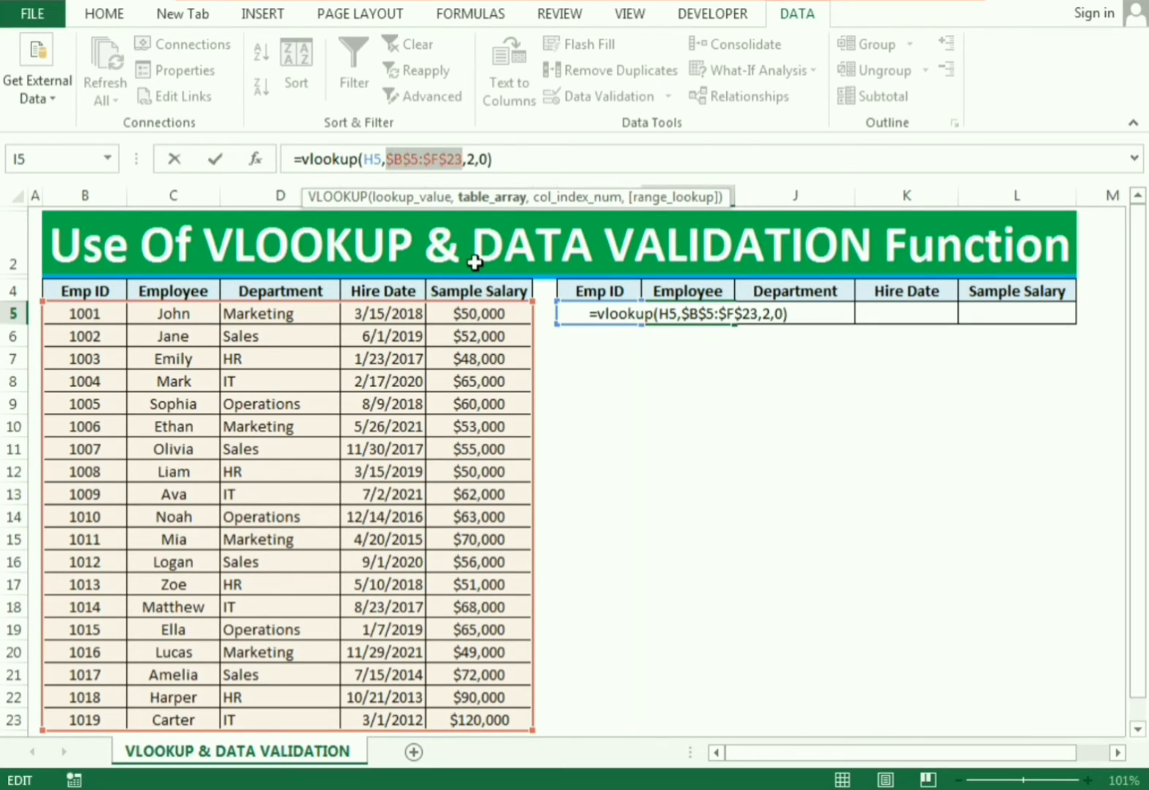
key(Return)
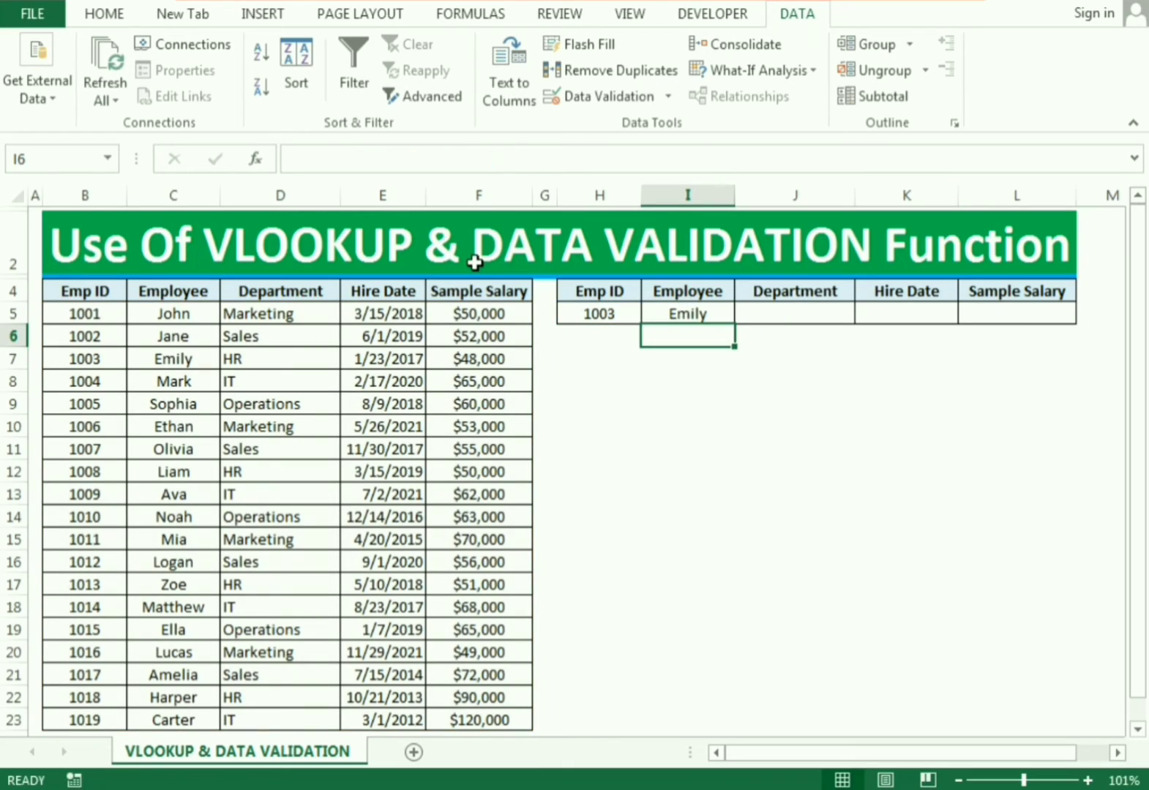
click(686, 311)
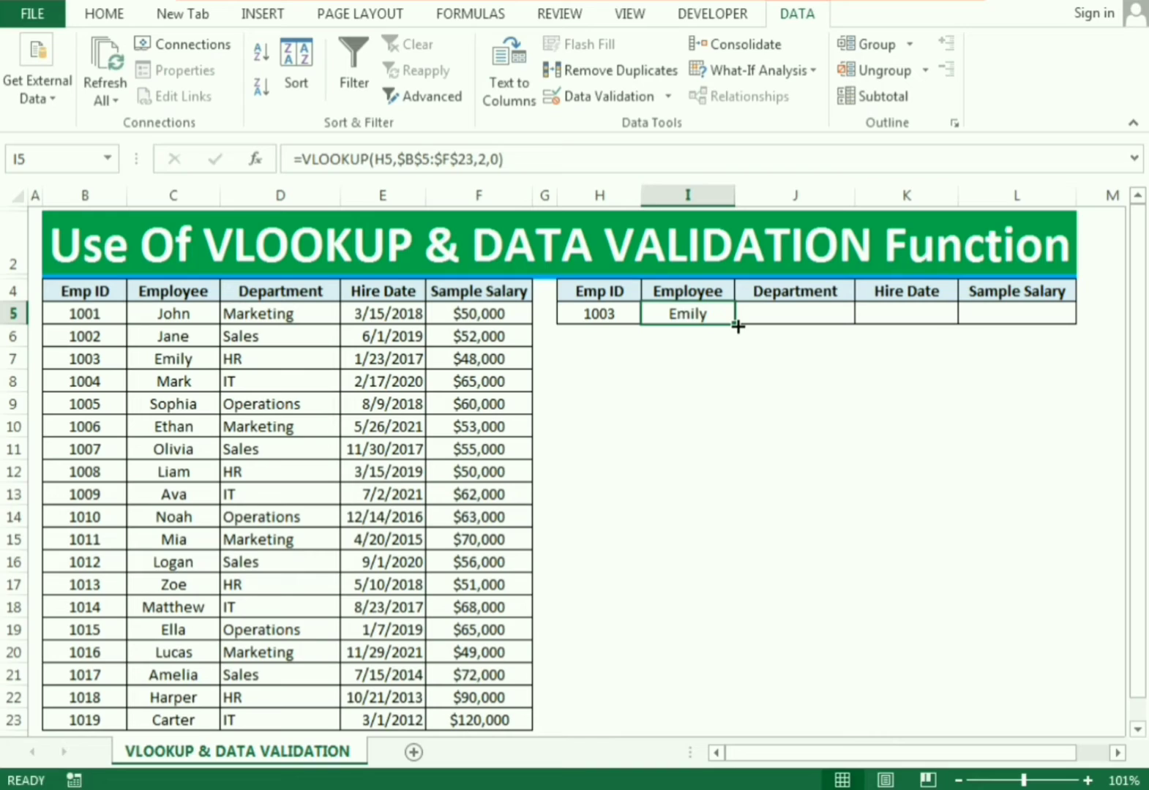
click(764, 312)
Step: Enter =VLOOKUP(H5,B5:F23,3,0) in J5 to look up the department
text(=vlookup)
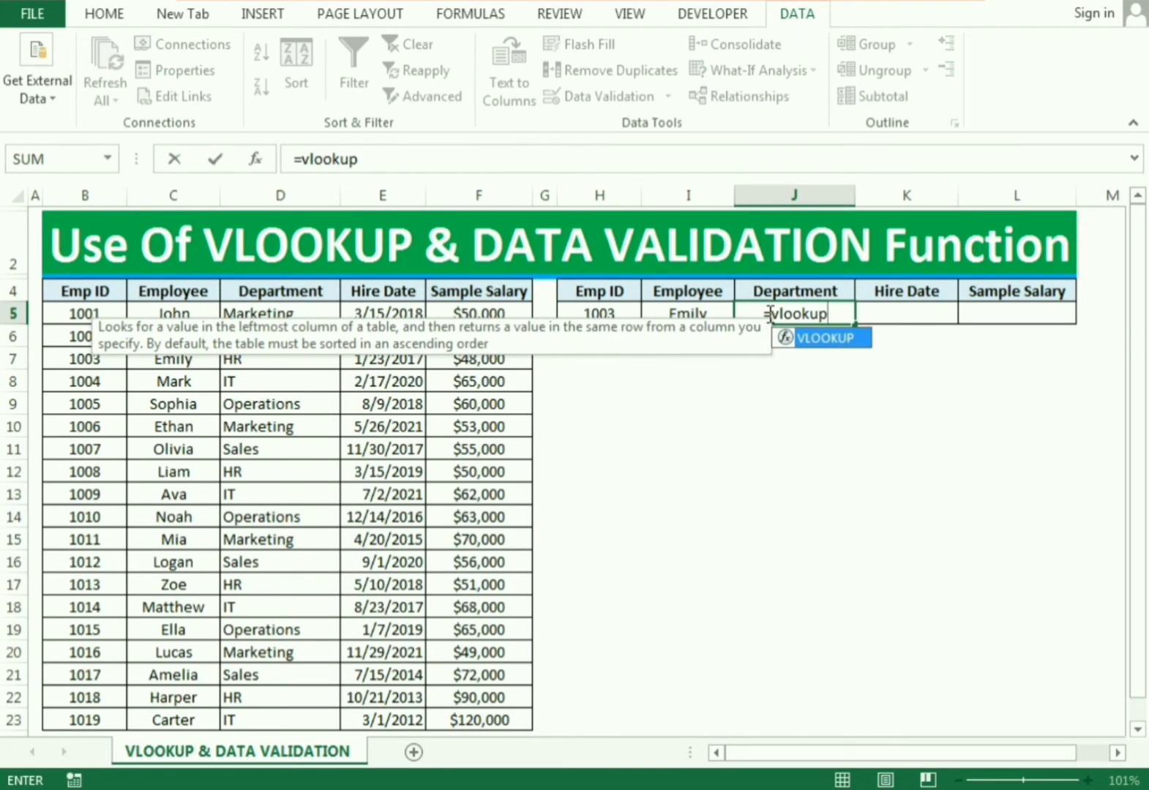
text(()
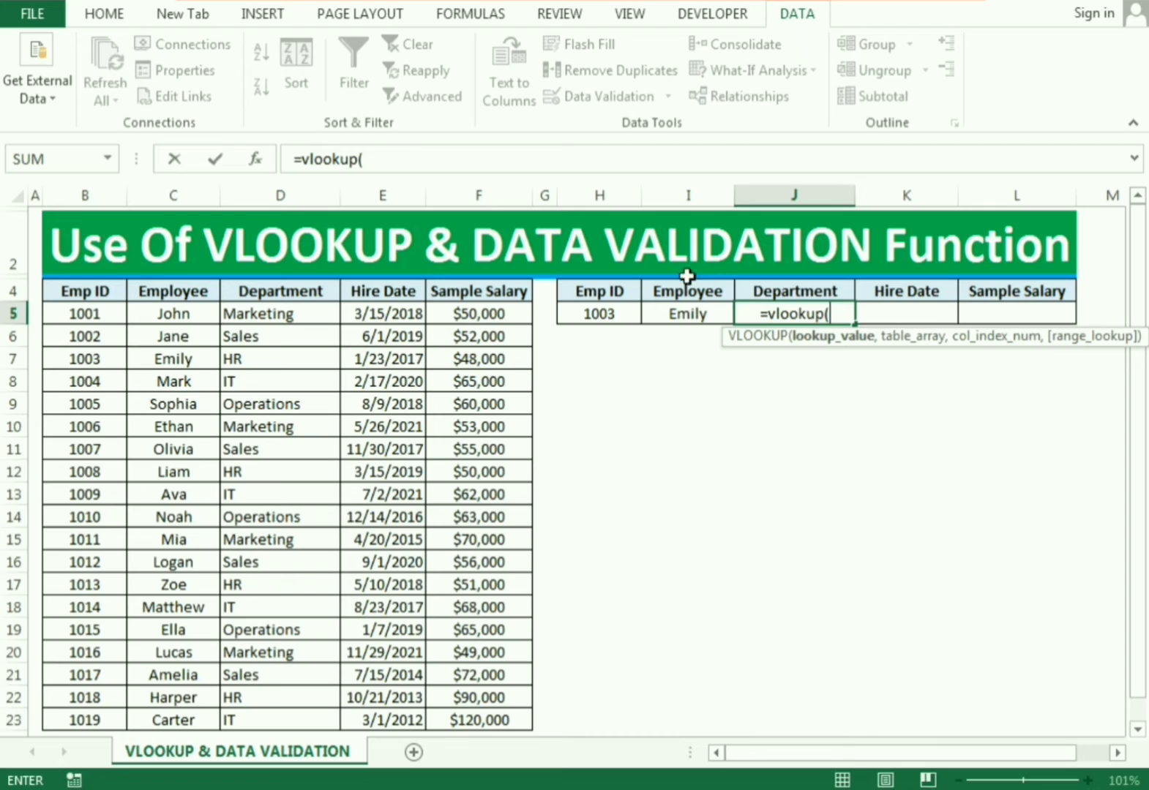
click(591, 315)
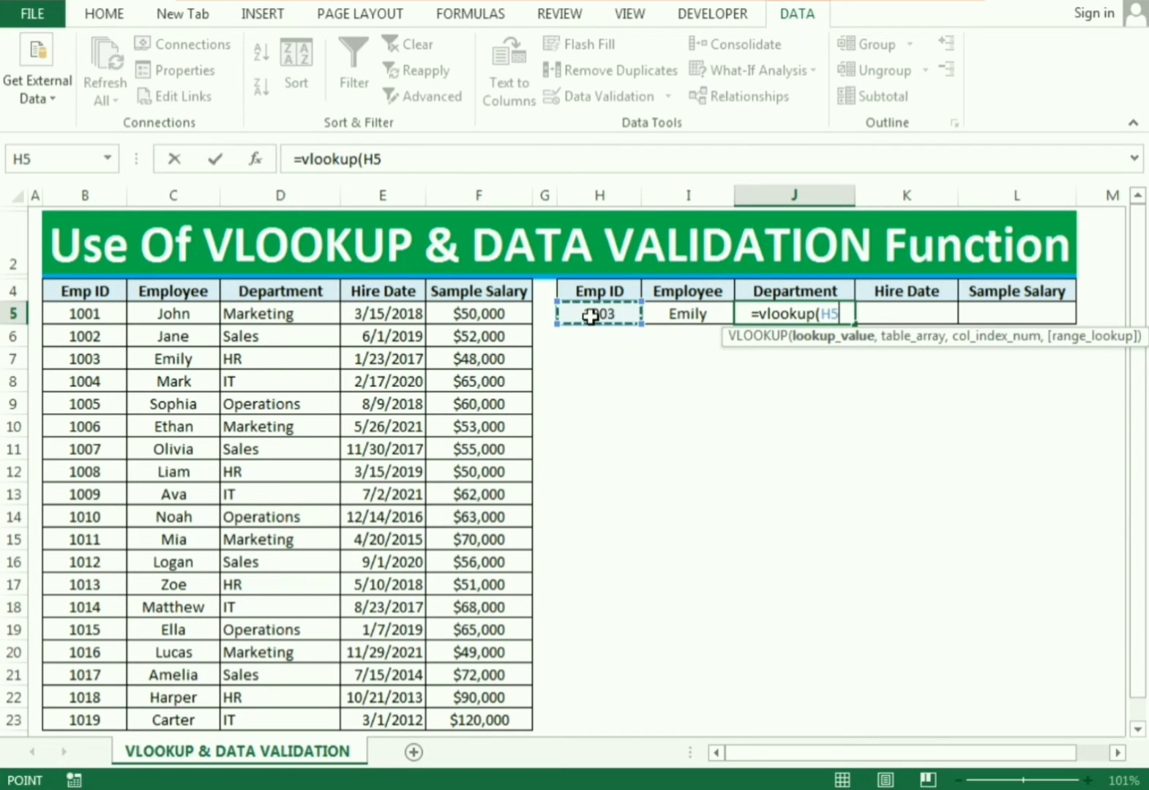
text(,)
drag(98, 309, 511, 721)
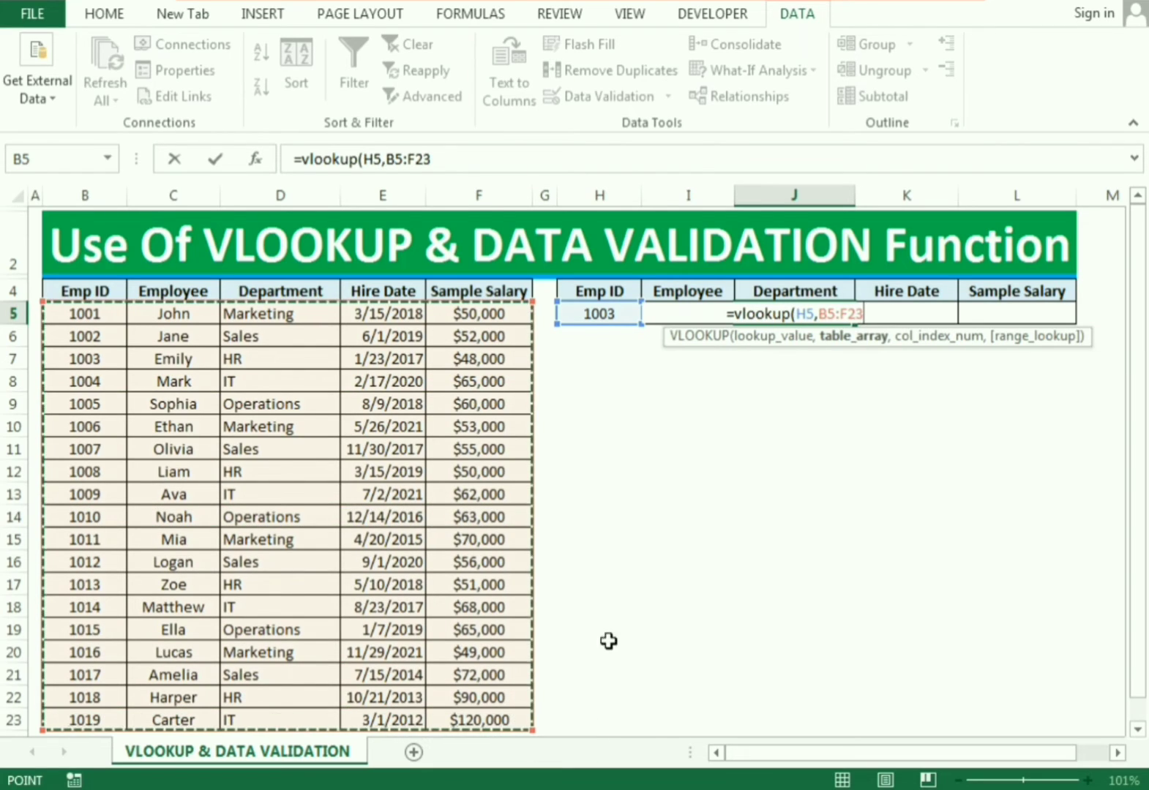
text(,)
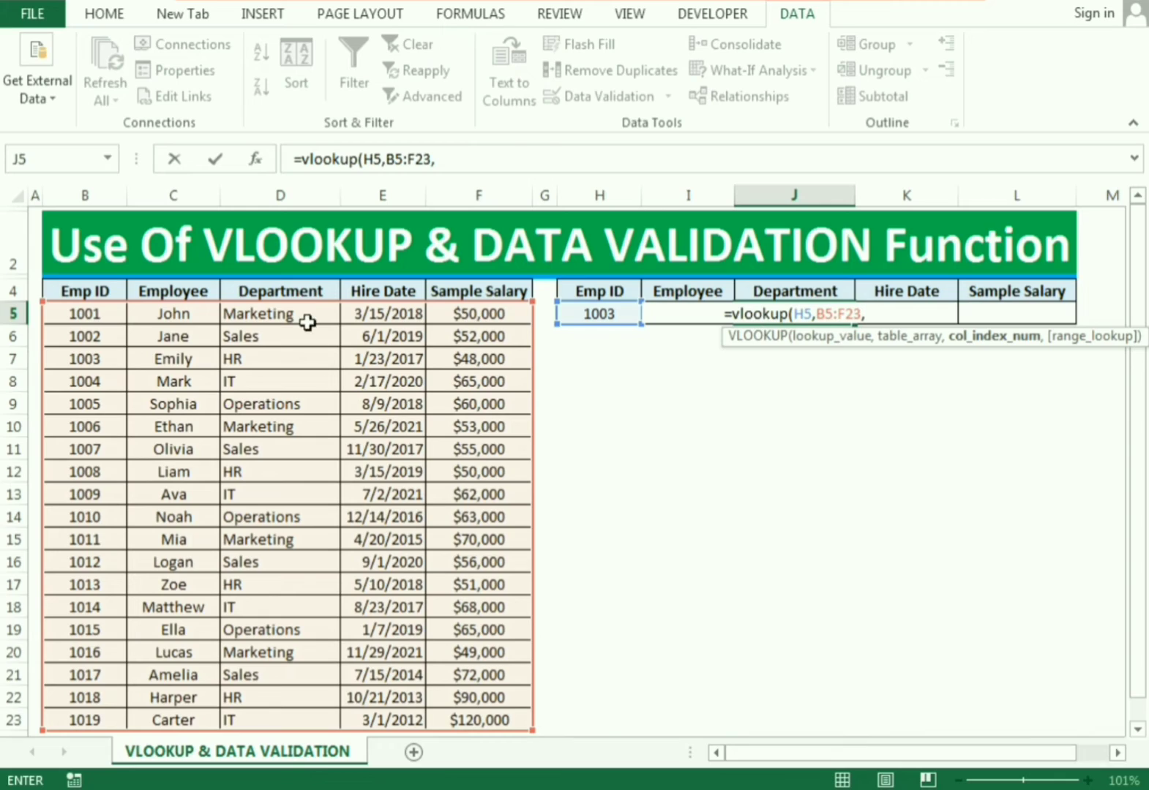
text(3)
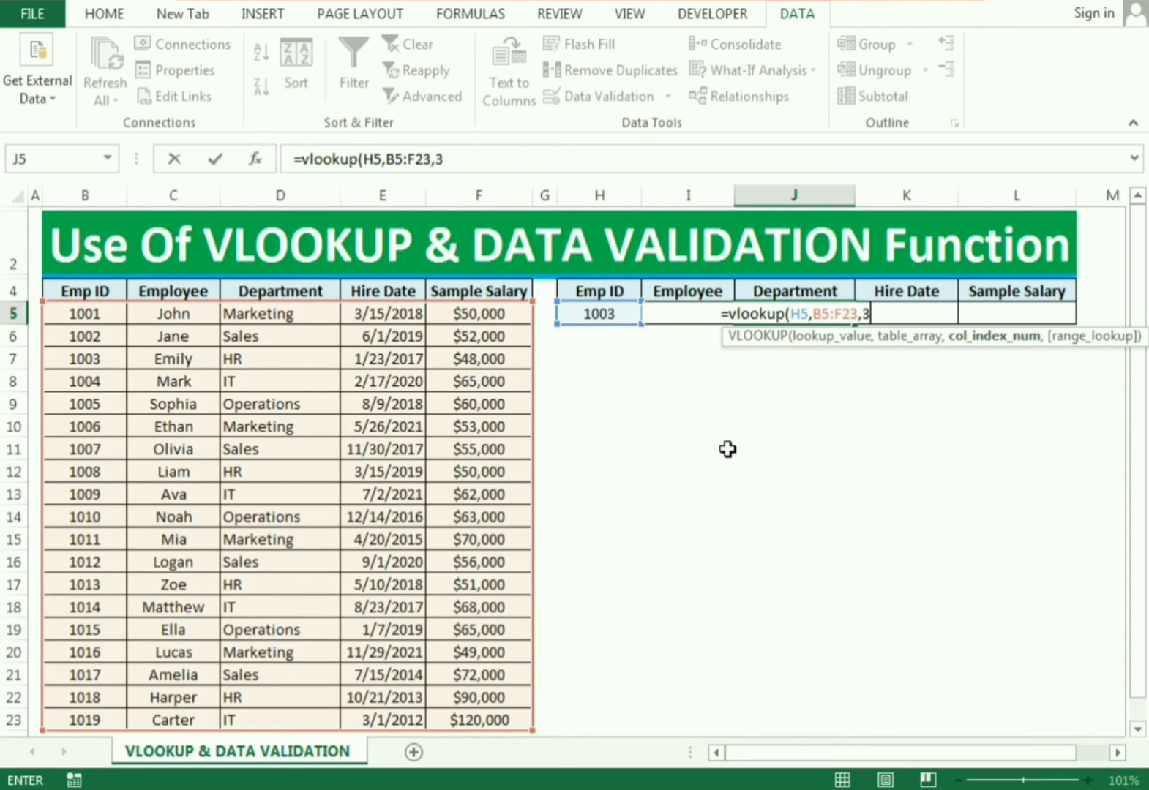
text(,0)
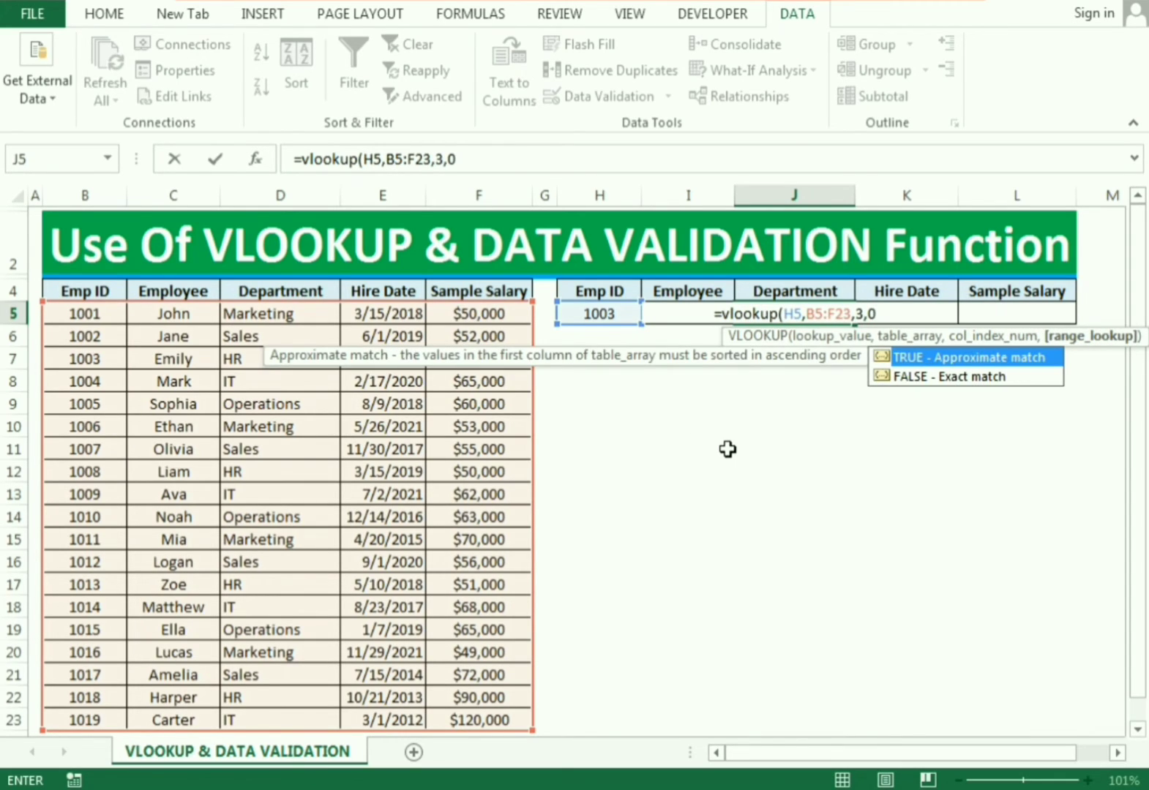
text())
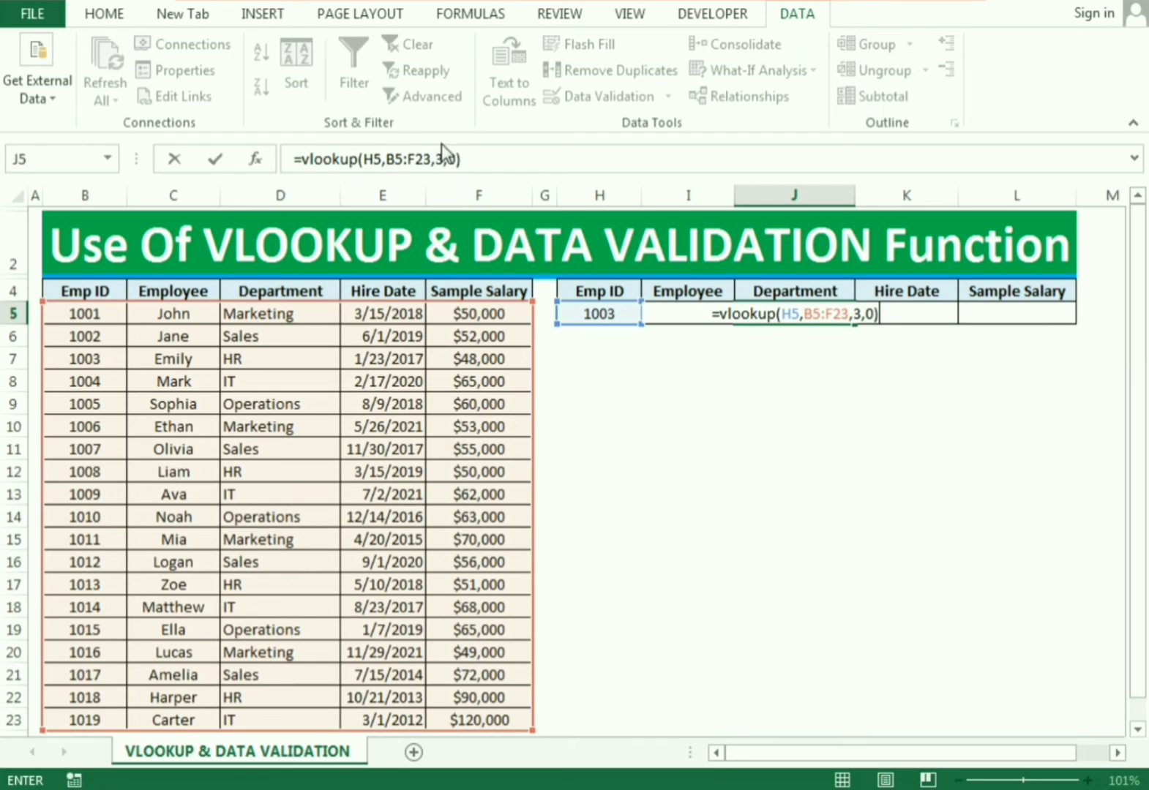
Step: Lock J5's range as $B$5:$F$23 so it returns HR, then fill it across to L5
drag(387, 159, 432, 160)
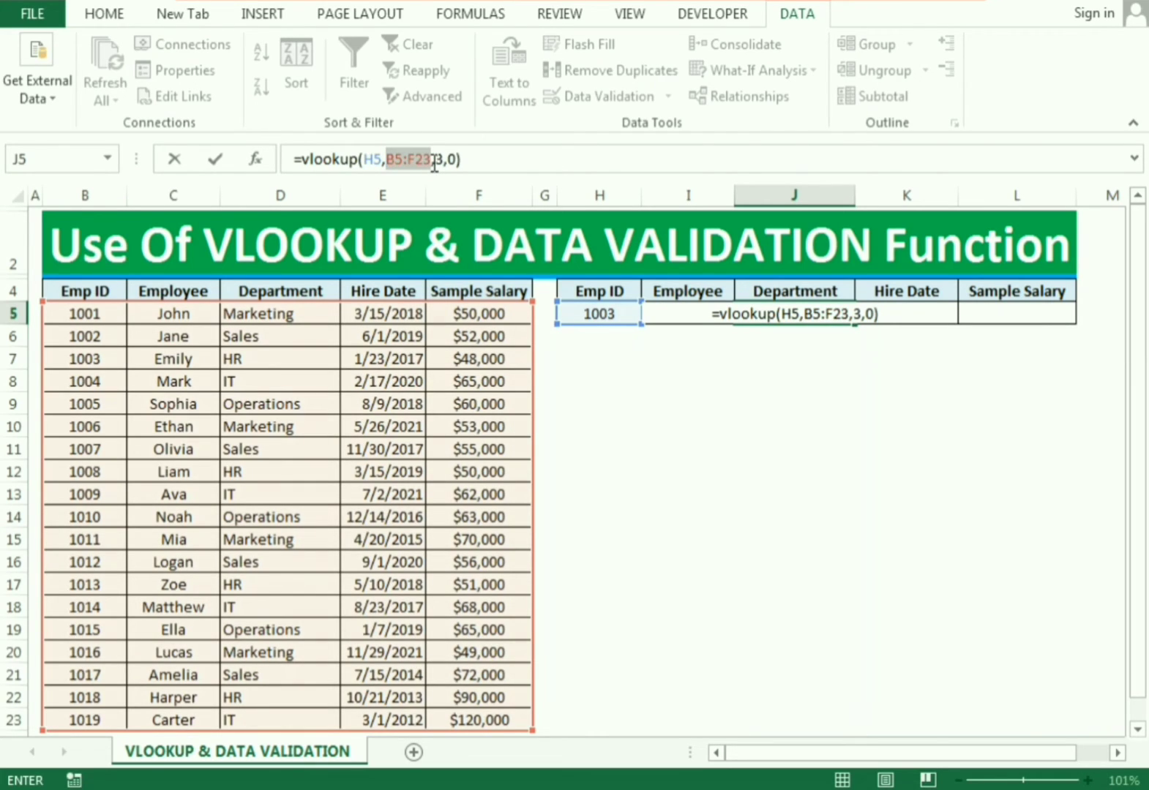
key(F4)
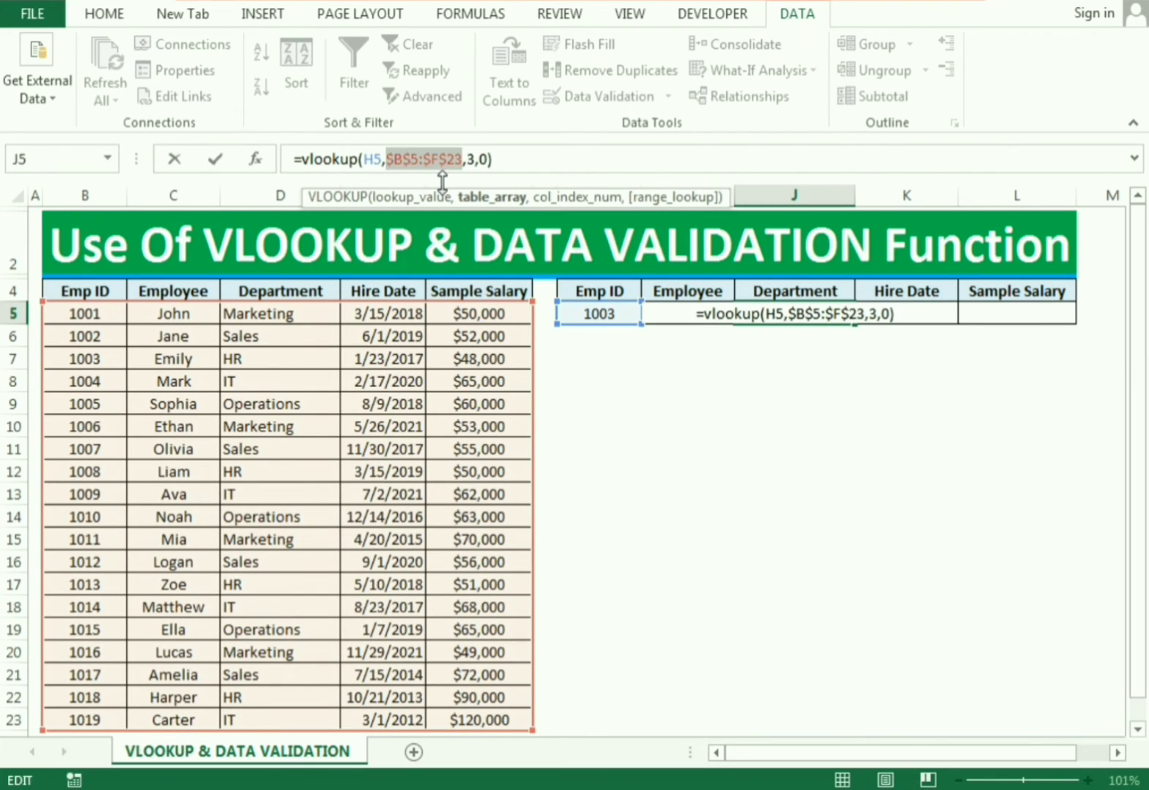
key(Return)
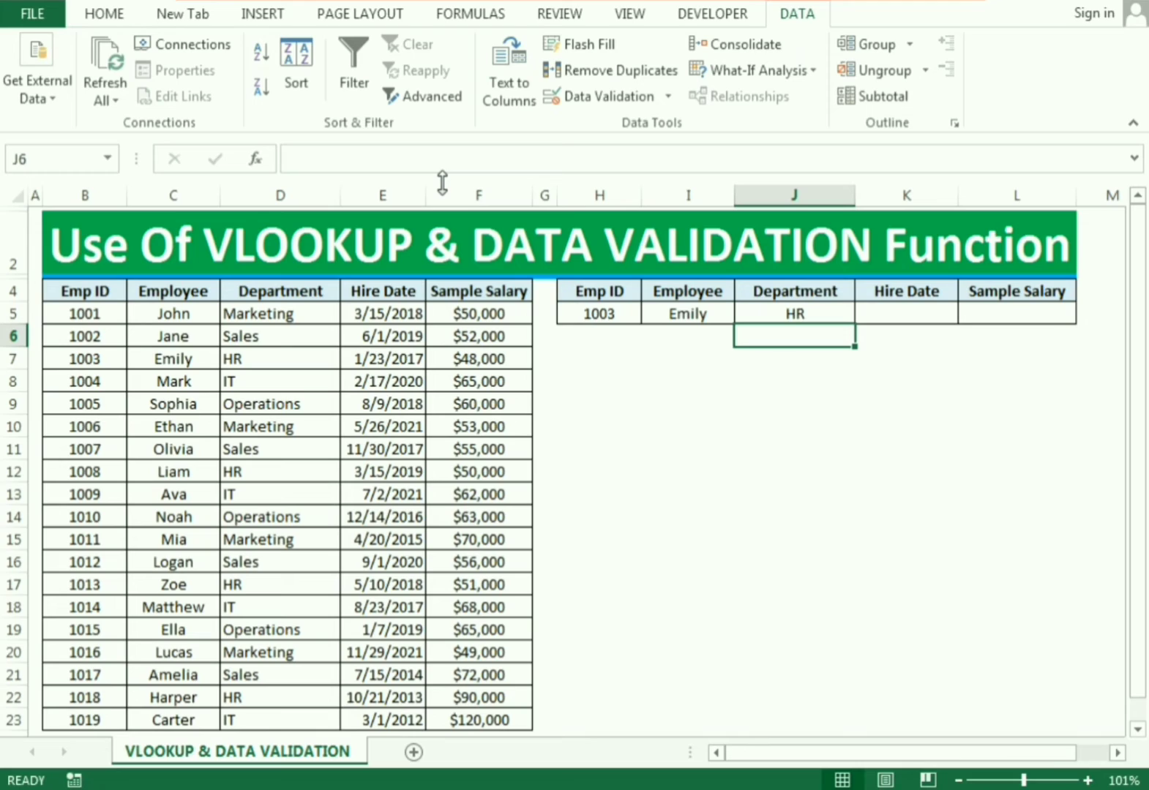
click(806, 317)
drag(859, 327, 1028, 314)
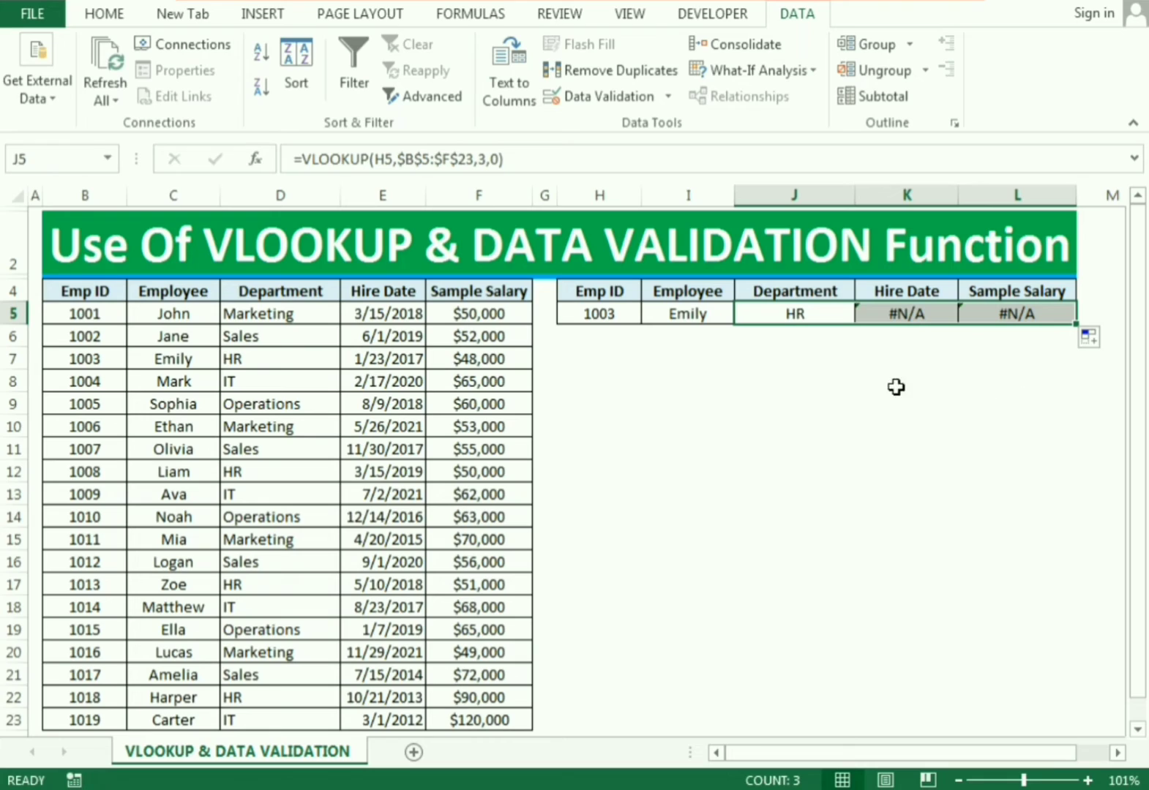
Step: Point K5's Hire Date formula at the Emp ID in H5
click(896, 315)
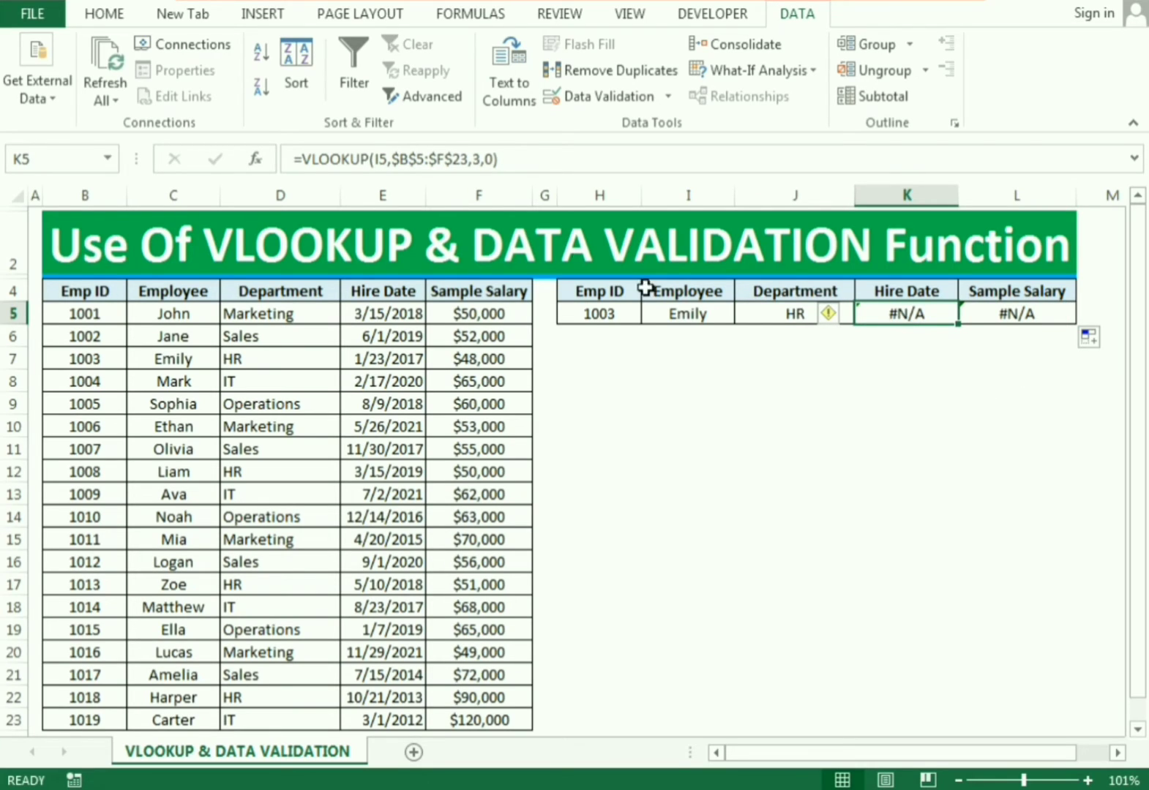
click(380, 159)
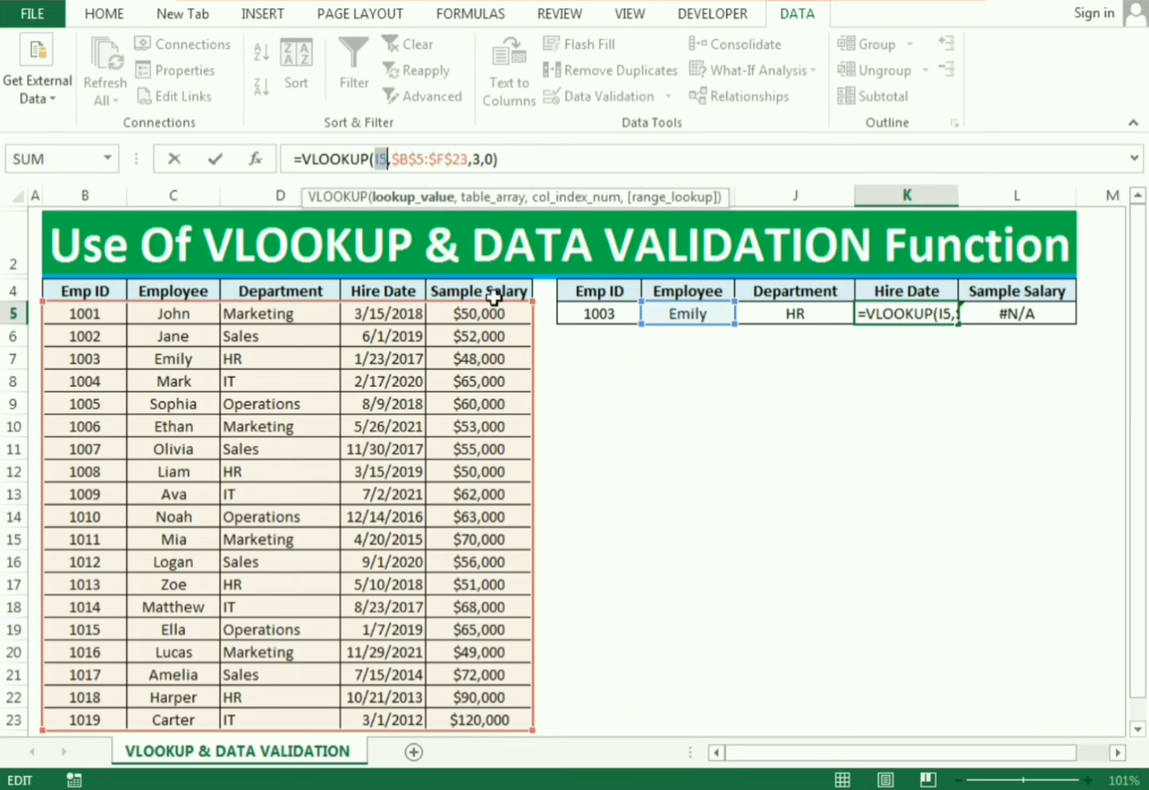
click(581, 315)
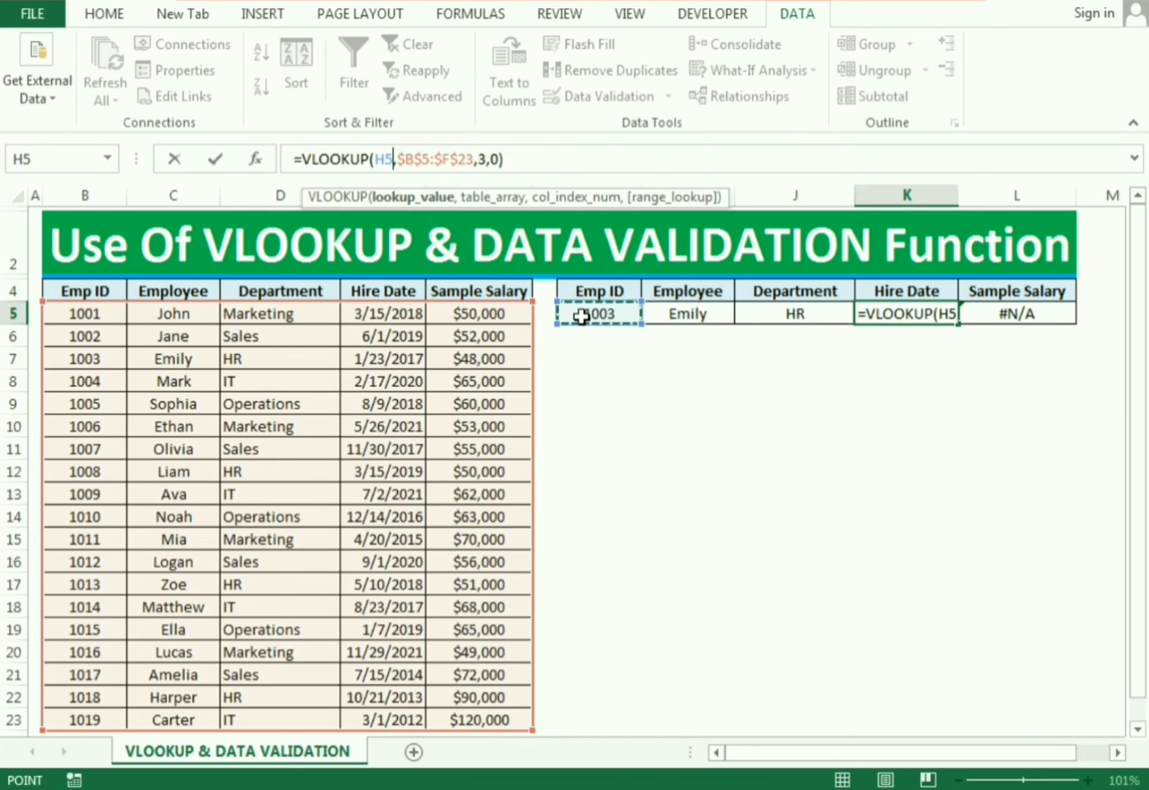
key(Return)
key(Up)
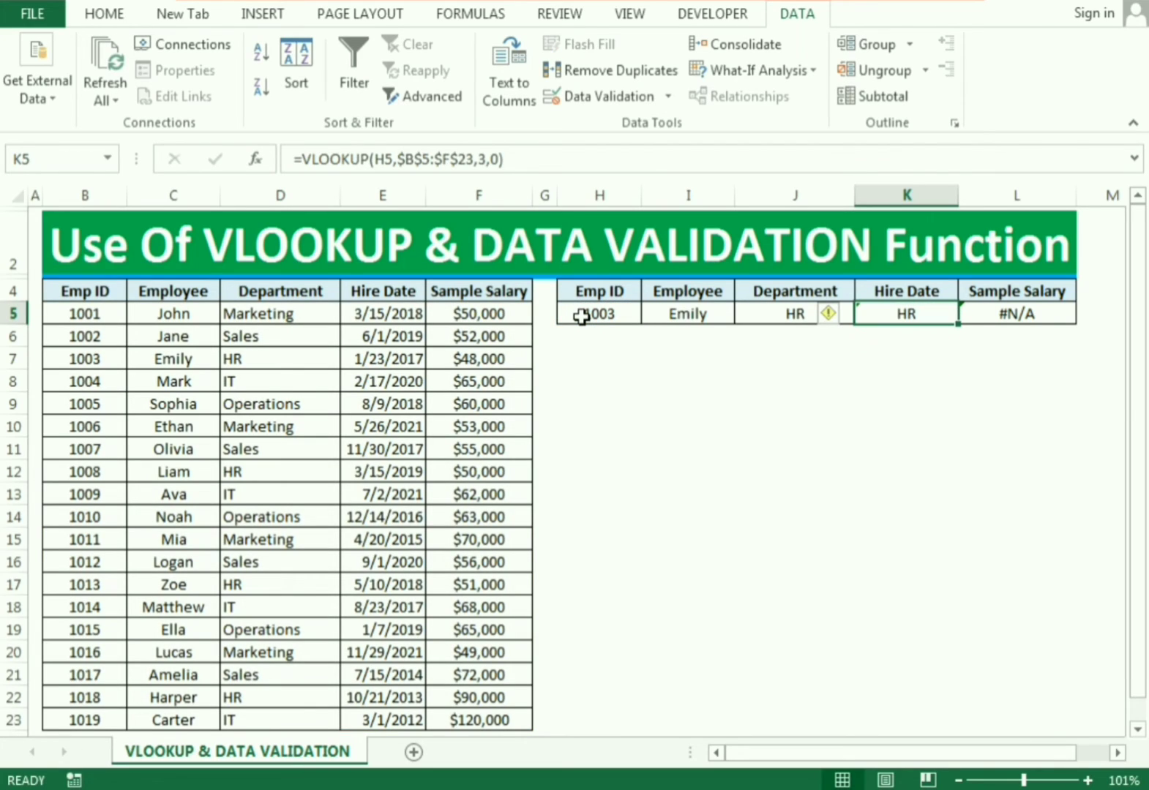
Step: Change K5's column number to 4 so it returns the hire date 42758
click(481, 158)
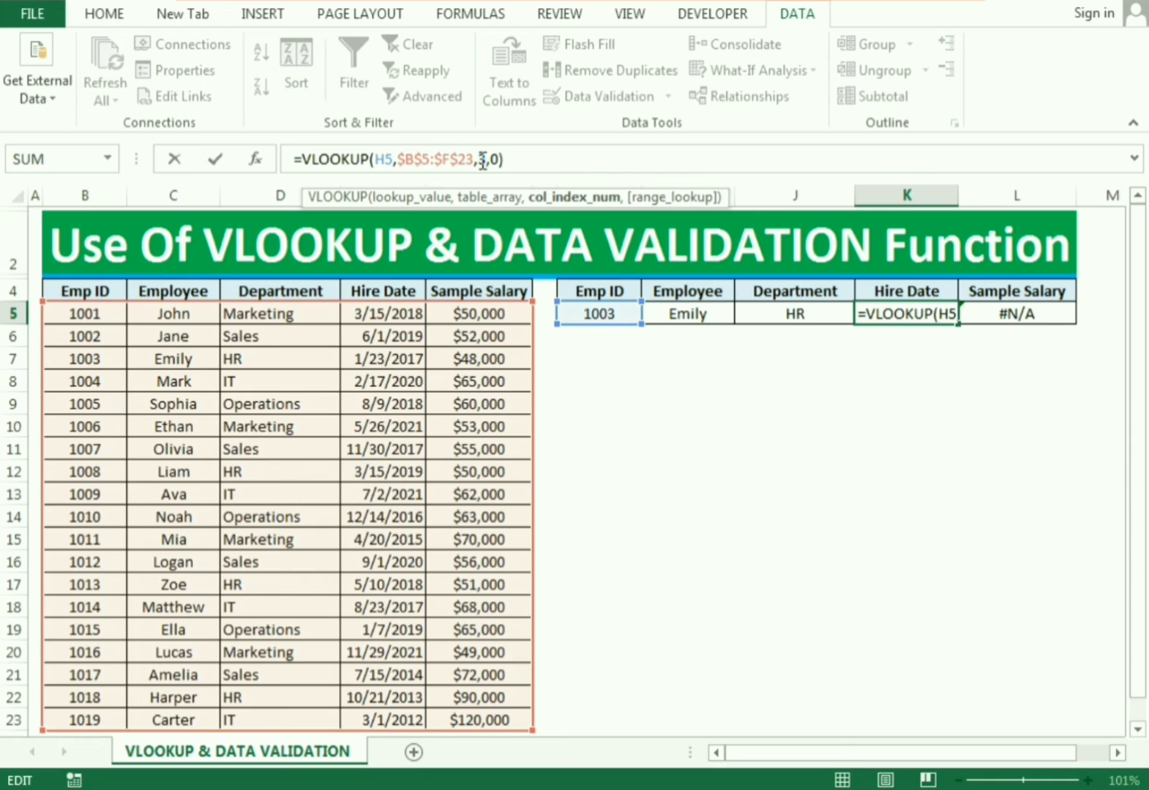
text(4)
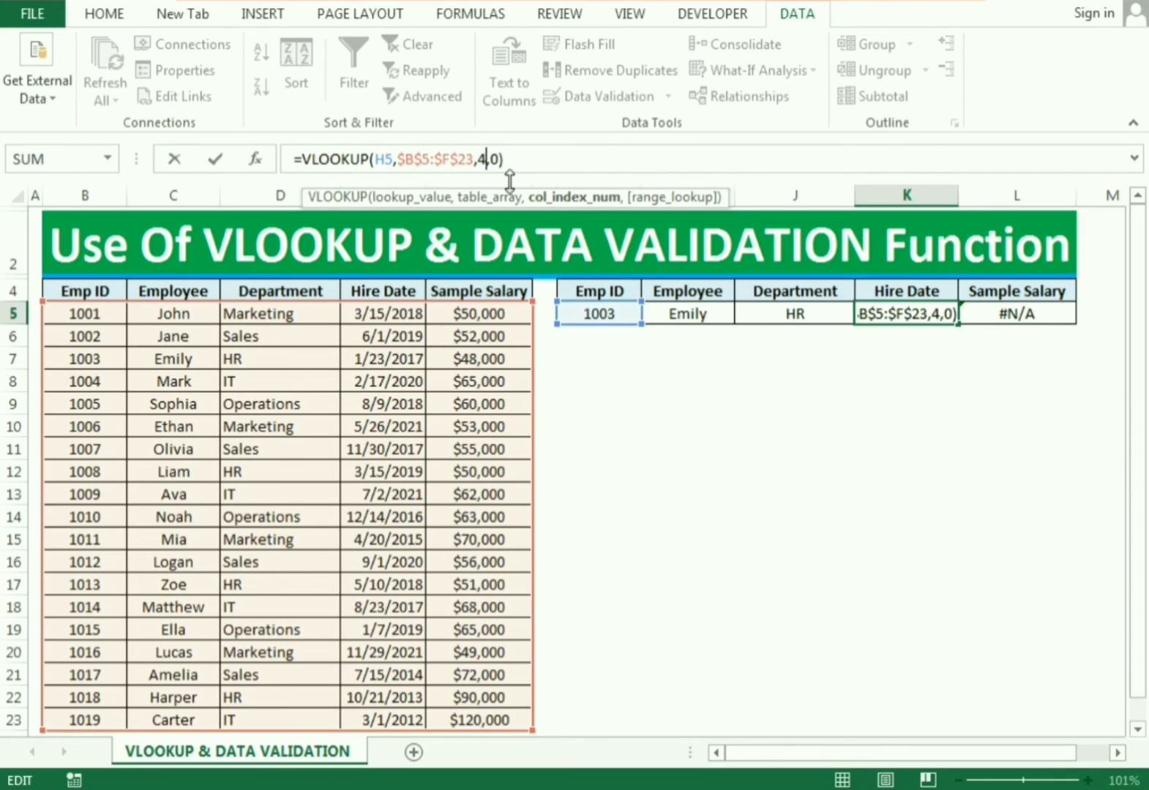
key(Return)
key(Up)
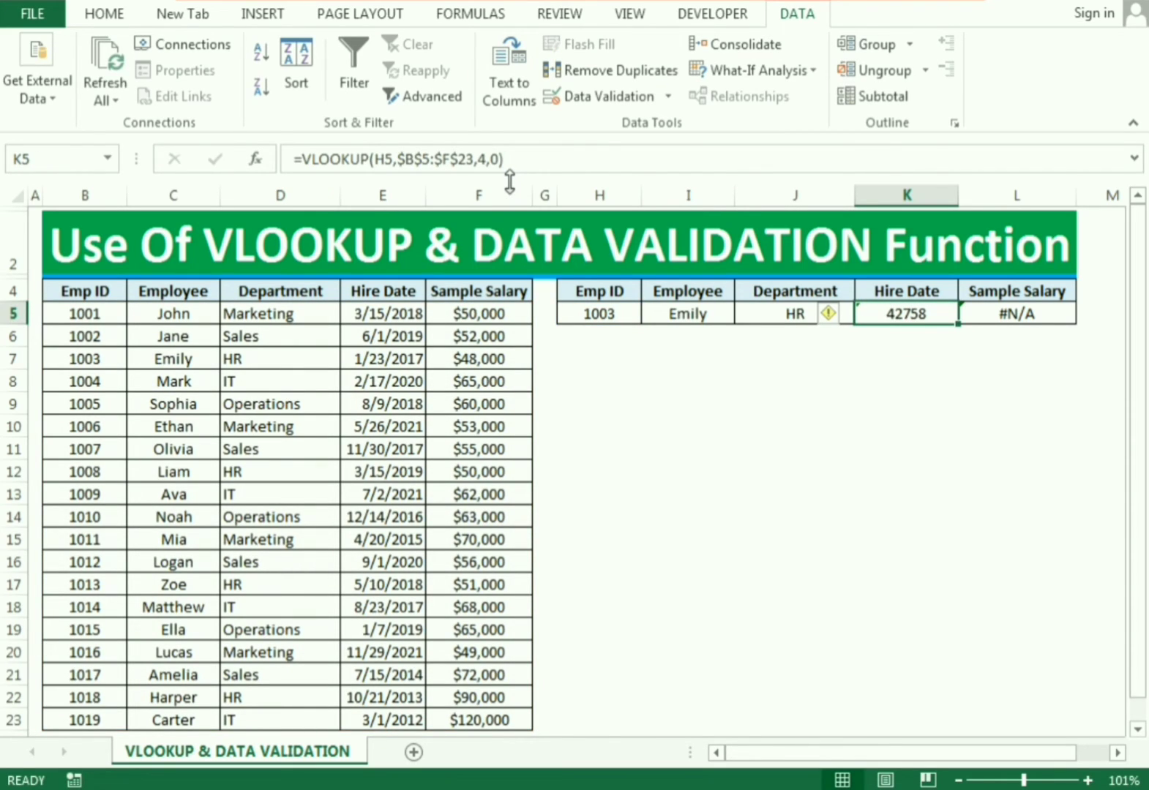
click(1017, 313)
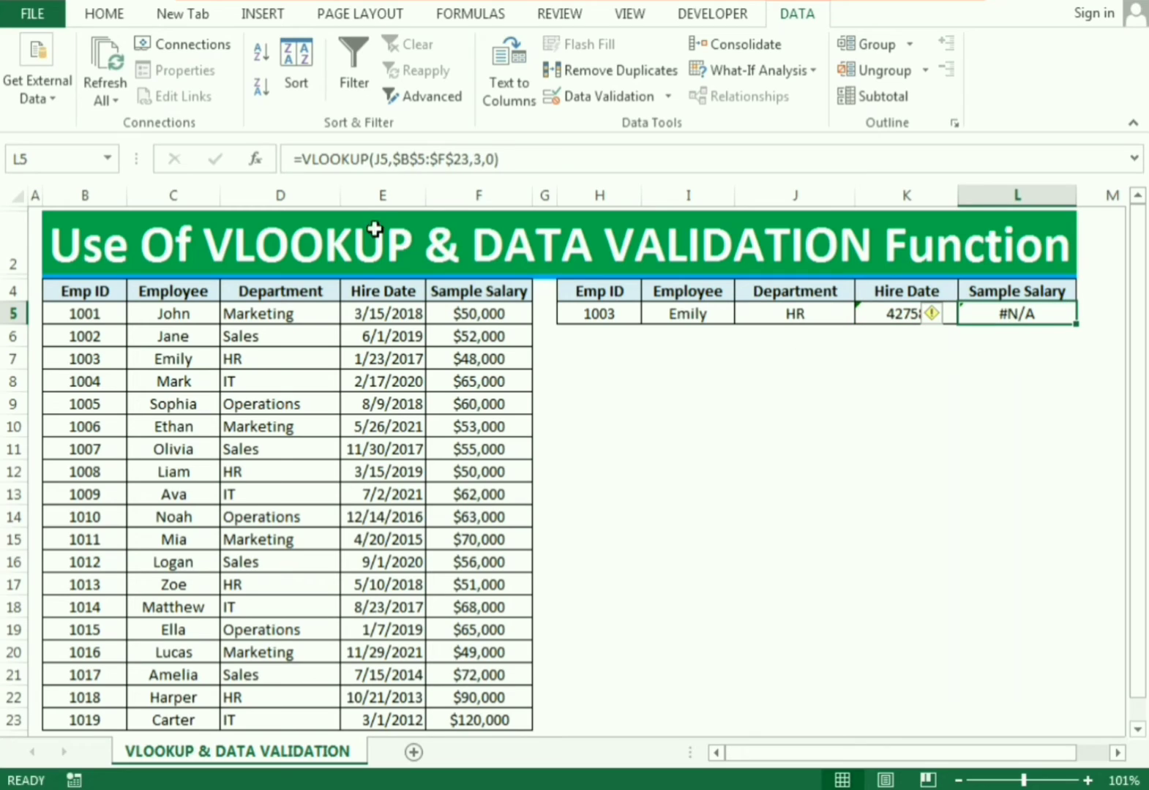
Step: Fix L5 to =VLOOKUP(H5,$B$5:$F$23,5,0) so the salary reads 48000
double_click(381, 159)
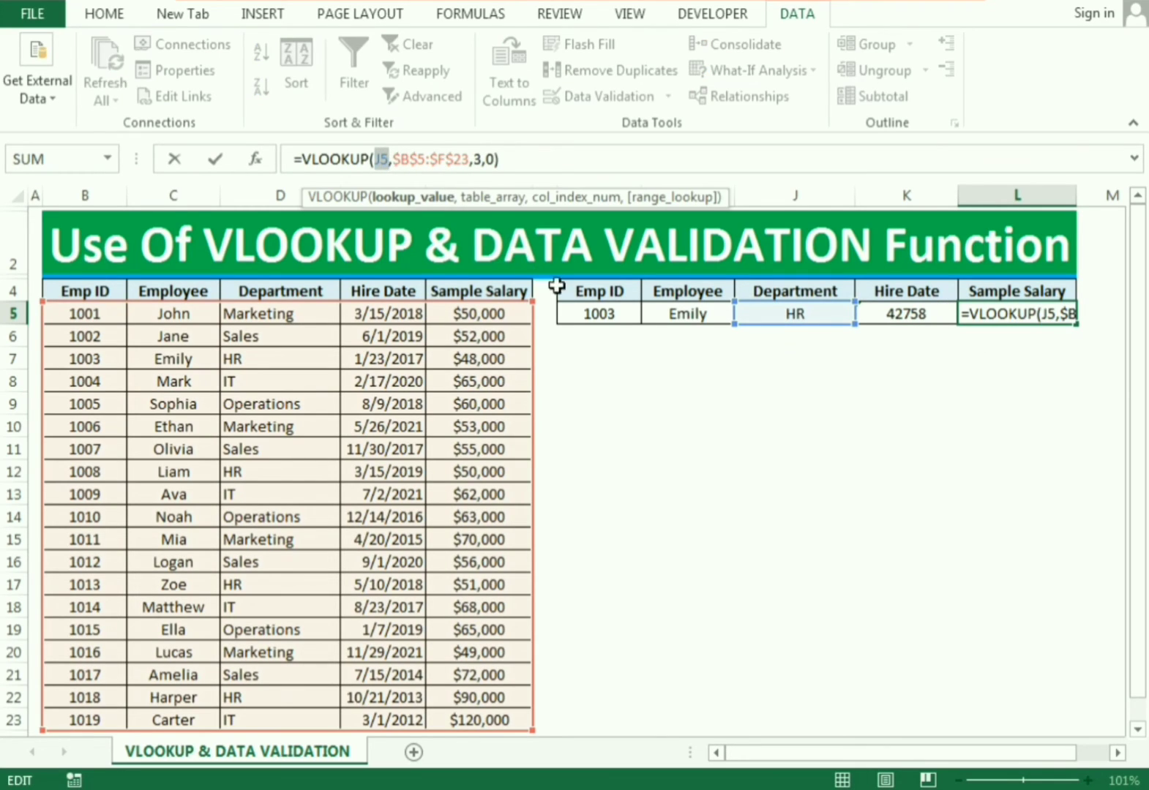
click(583, 310)
key(ctrl+Return)
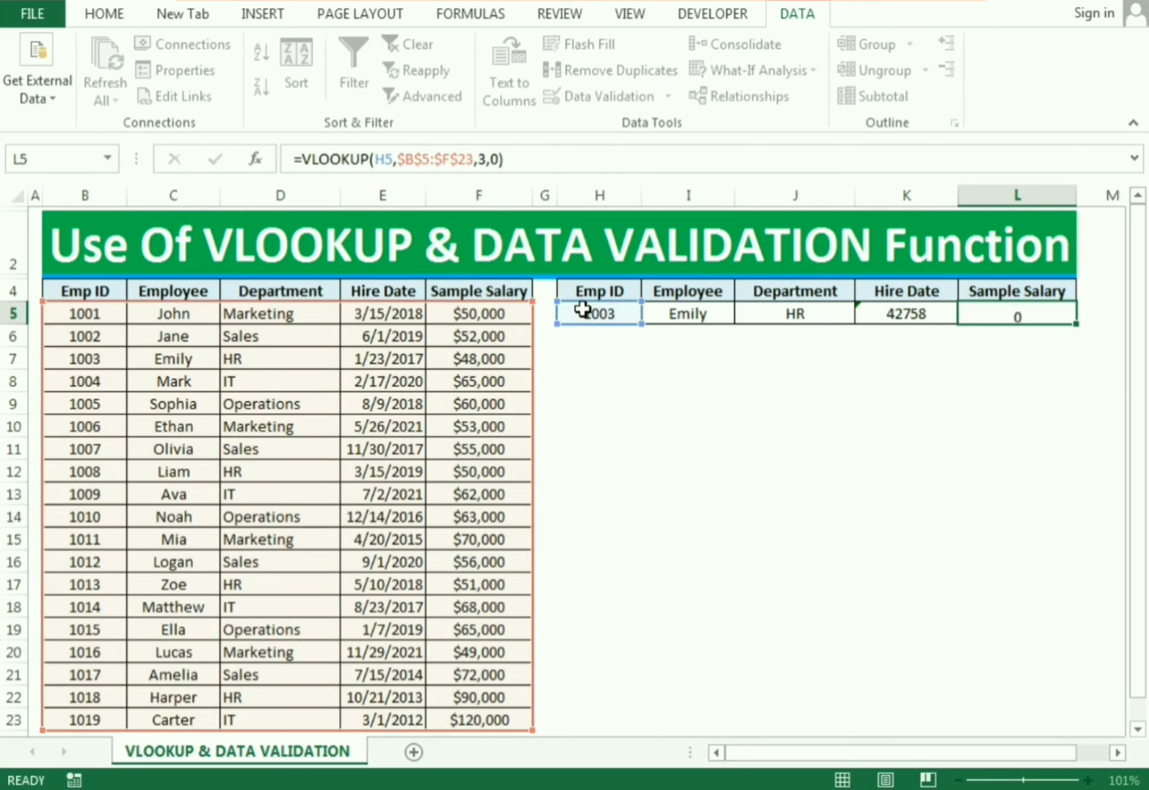
double_click(484, 159)
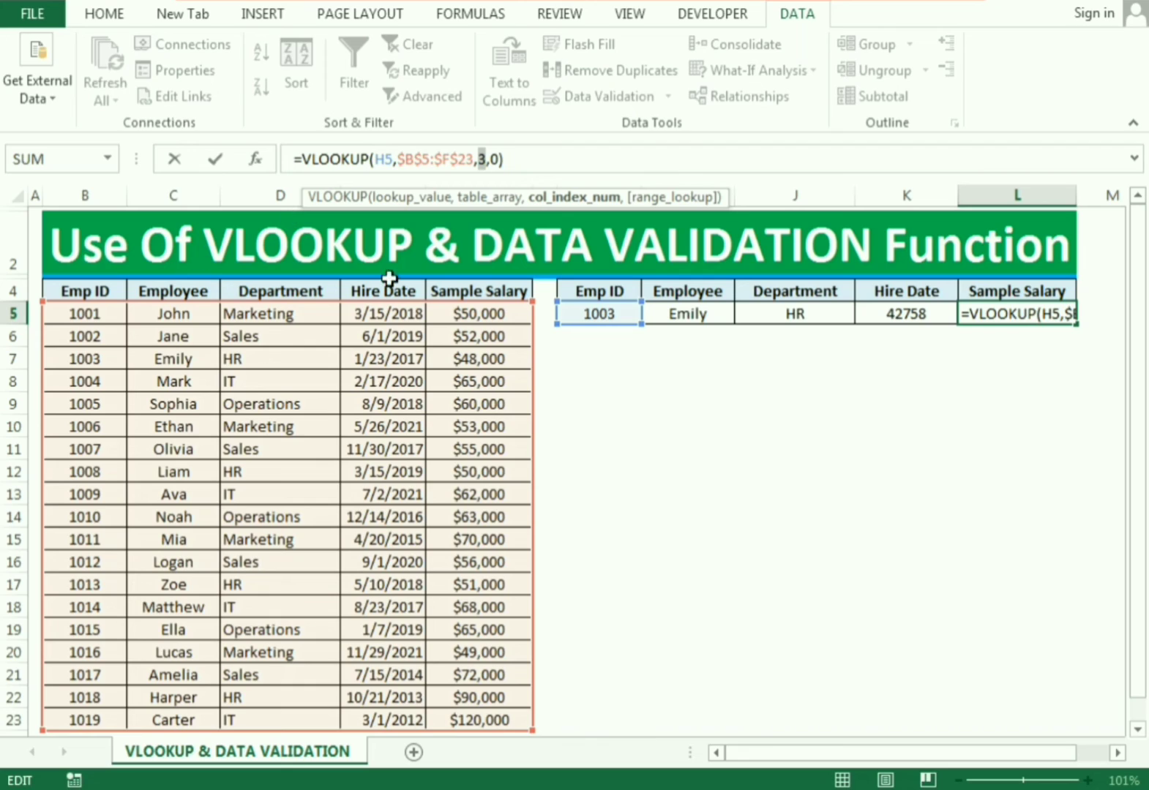
text(5)
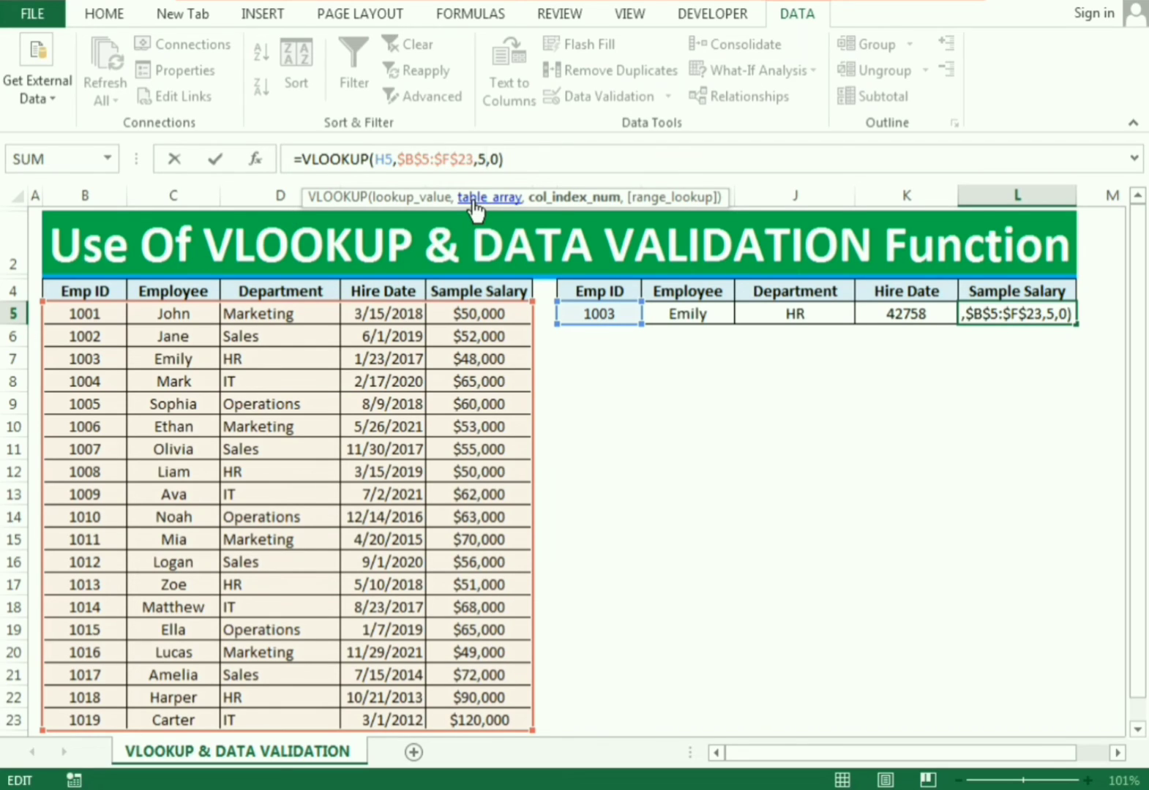
key(Return)
key(Up)
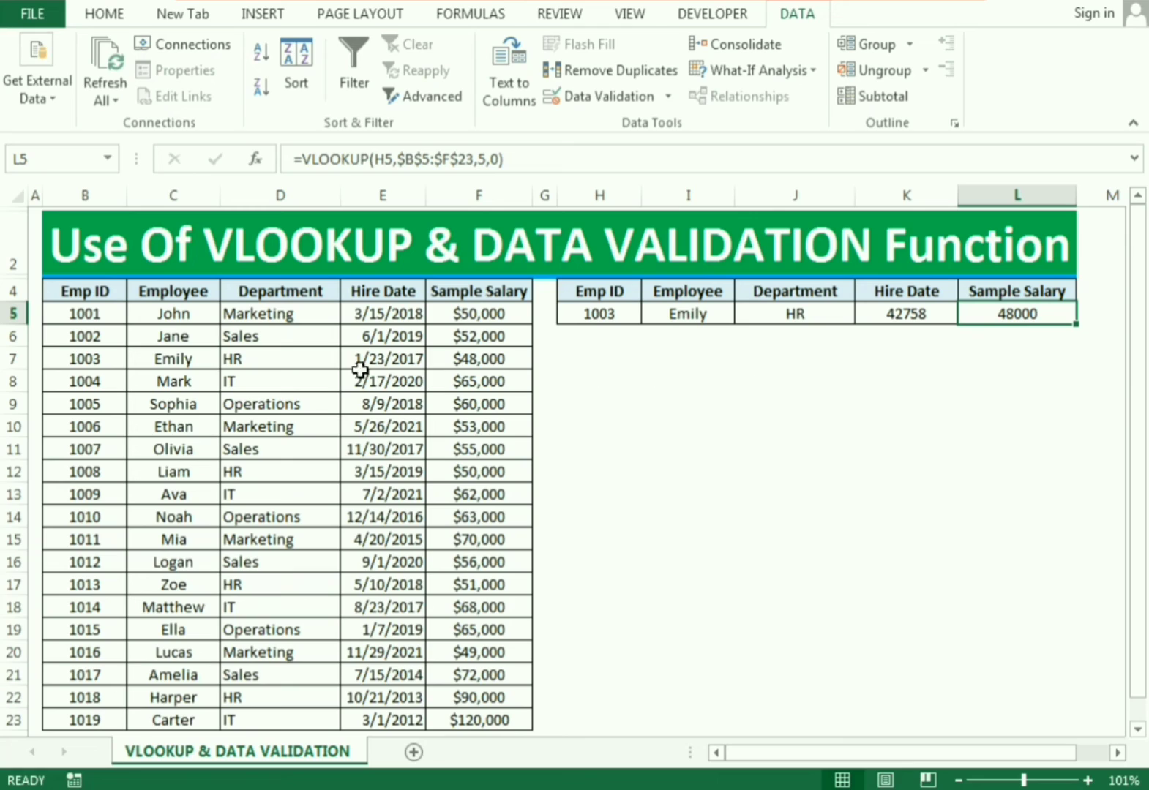
Step: Format Painter C5:F5 onto I5:L5 (1/23/2017, $48,000) and centre HR in J5
drag(181, 322, 451, 315)
click(104, 15)
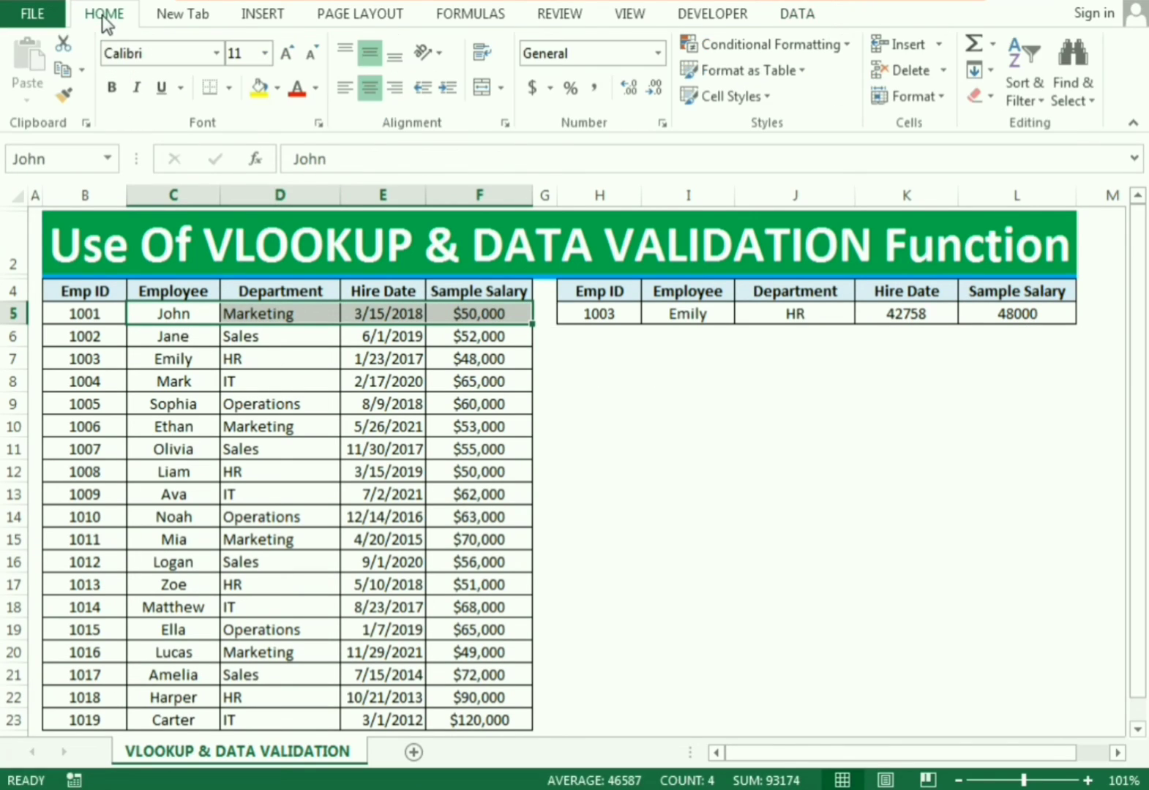
click(55, 92)
click(60, 102)
drag(668, 317, 1025, 315)
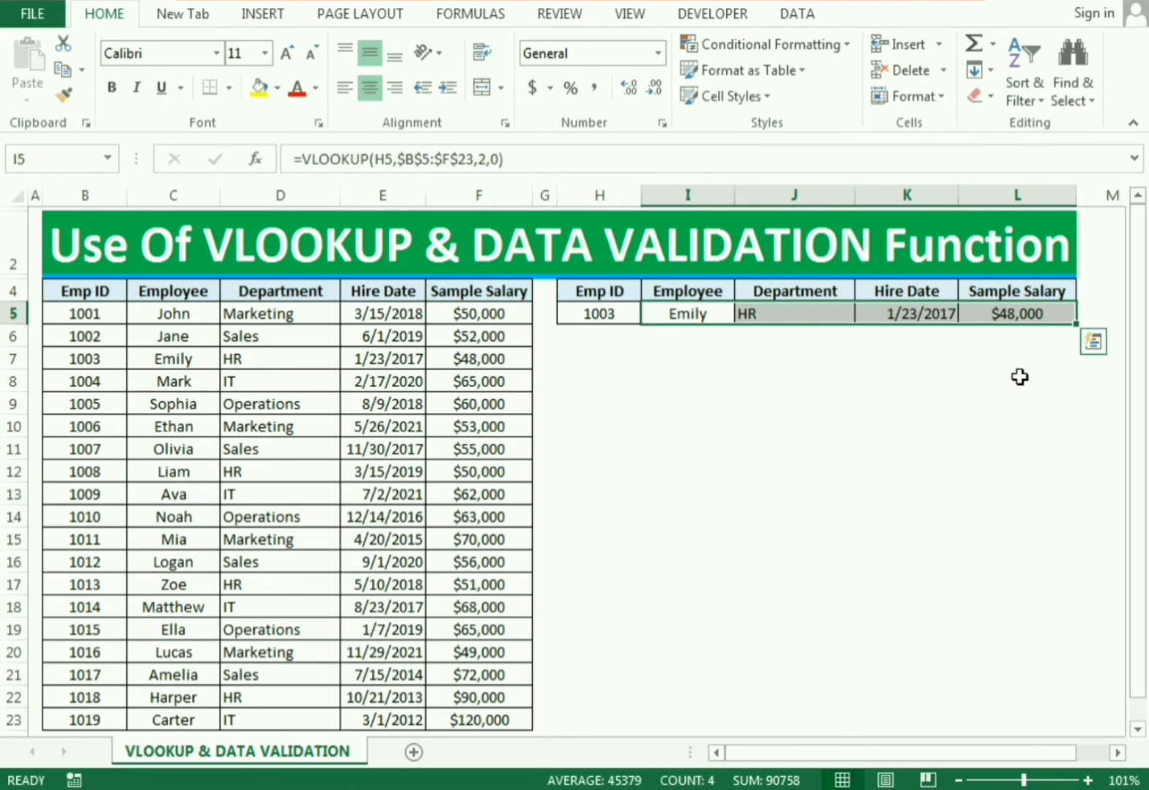
click(1019, 376)
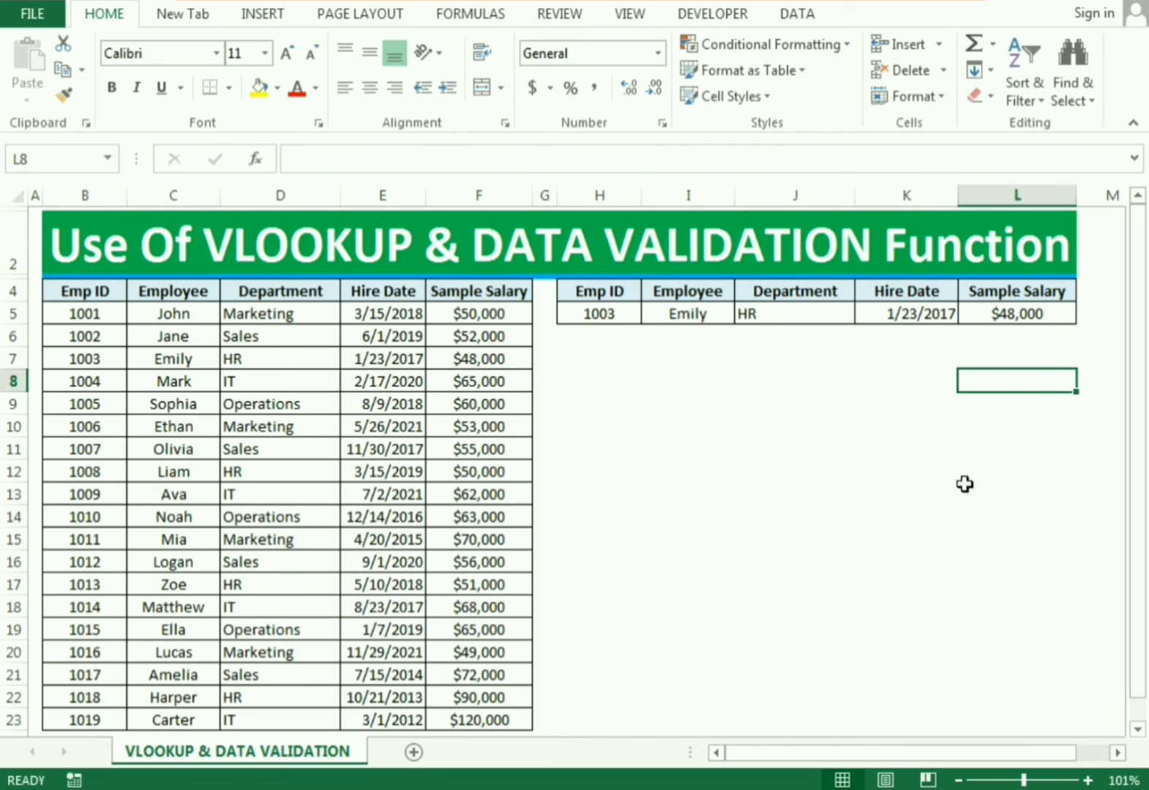
click(749, 316)
click(369, 87)
Step: Pick Emp ID 1001 from H5's drop-down list
click(591, 317)
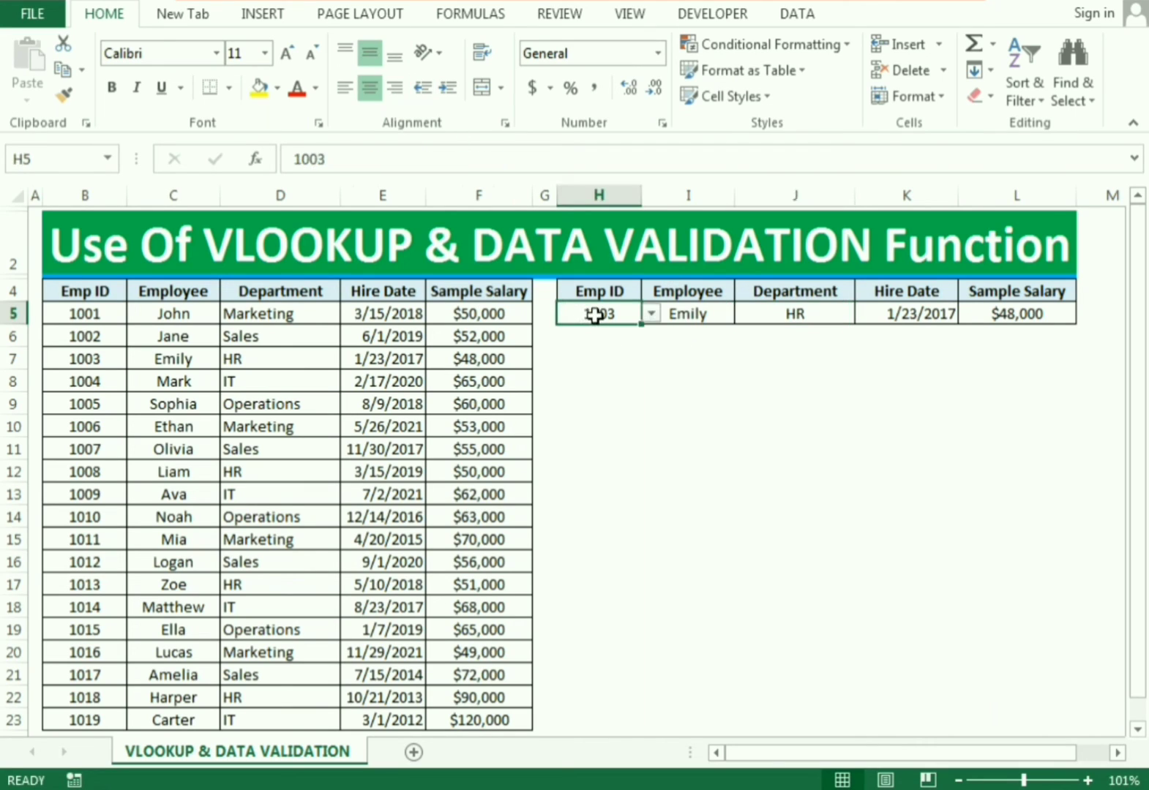
click(650, 313)
drag(648, 366, 645, 346)
click(545, 331)
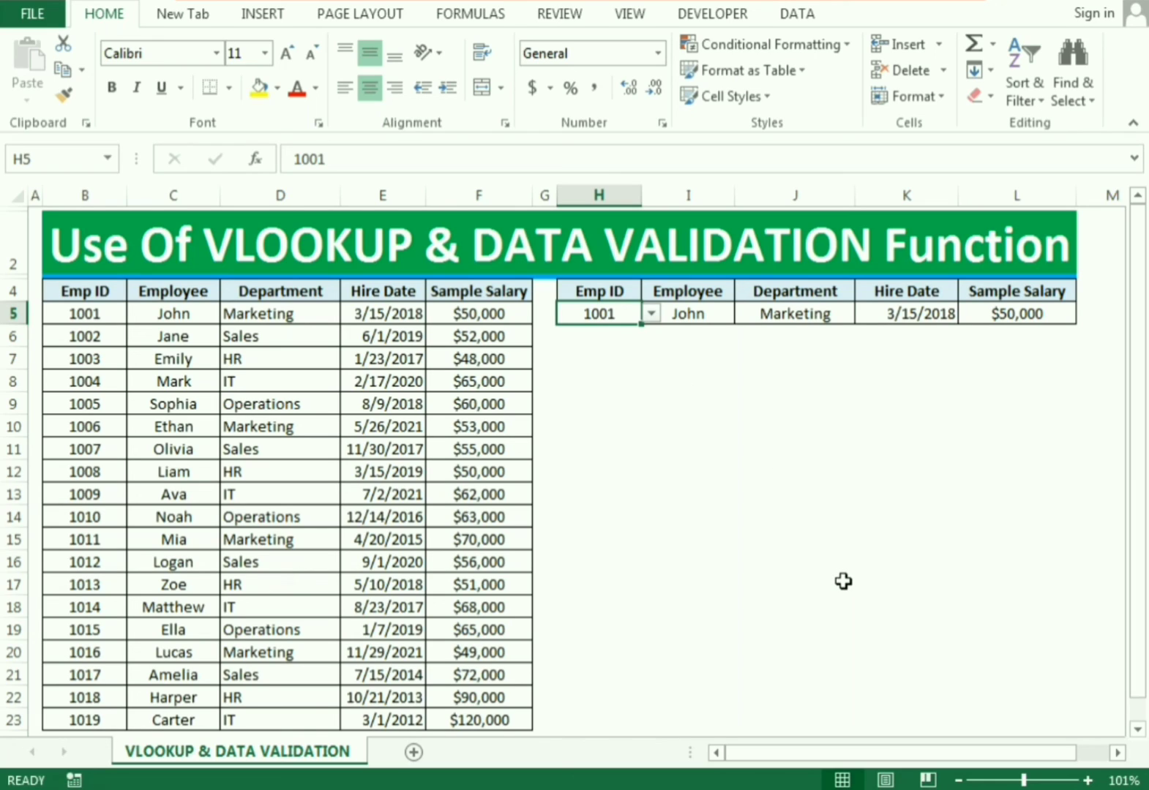
Step: Enter 1019 in H5 and check the Employee and Sample Salary formulas
text(1019)
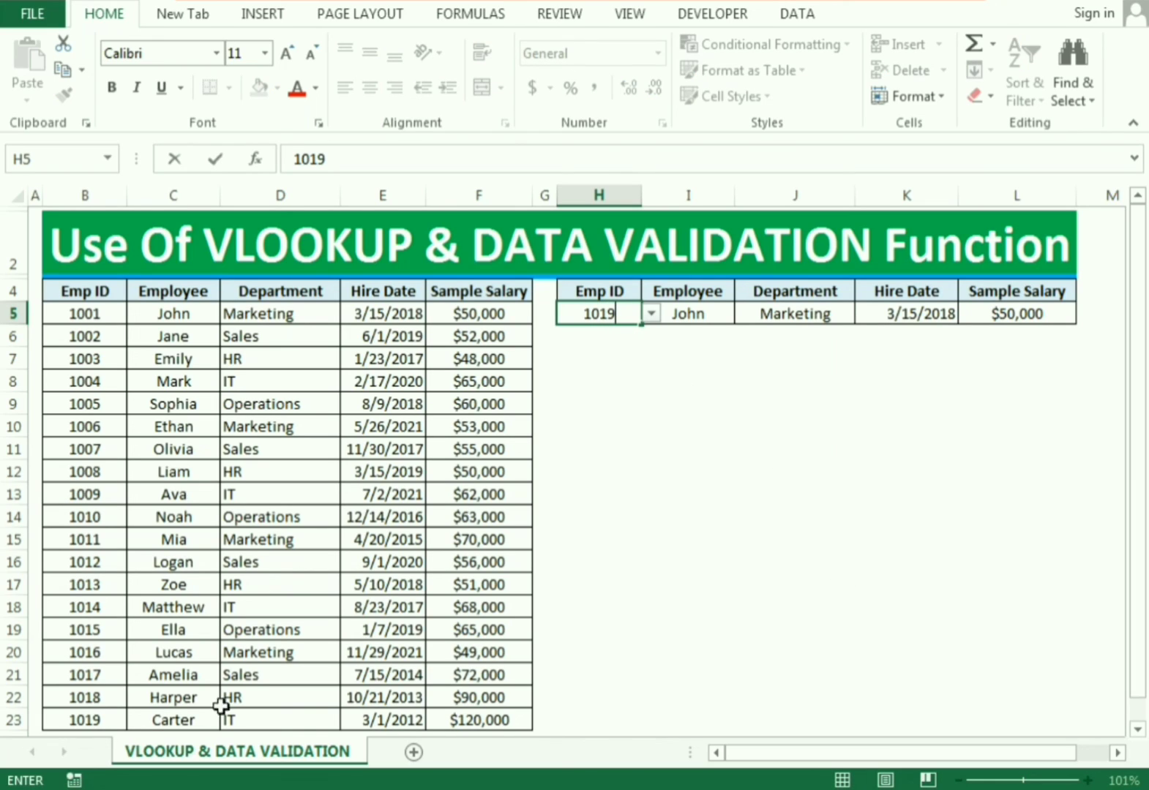
key(Return)
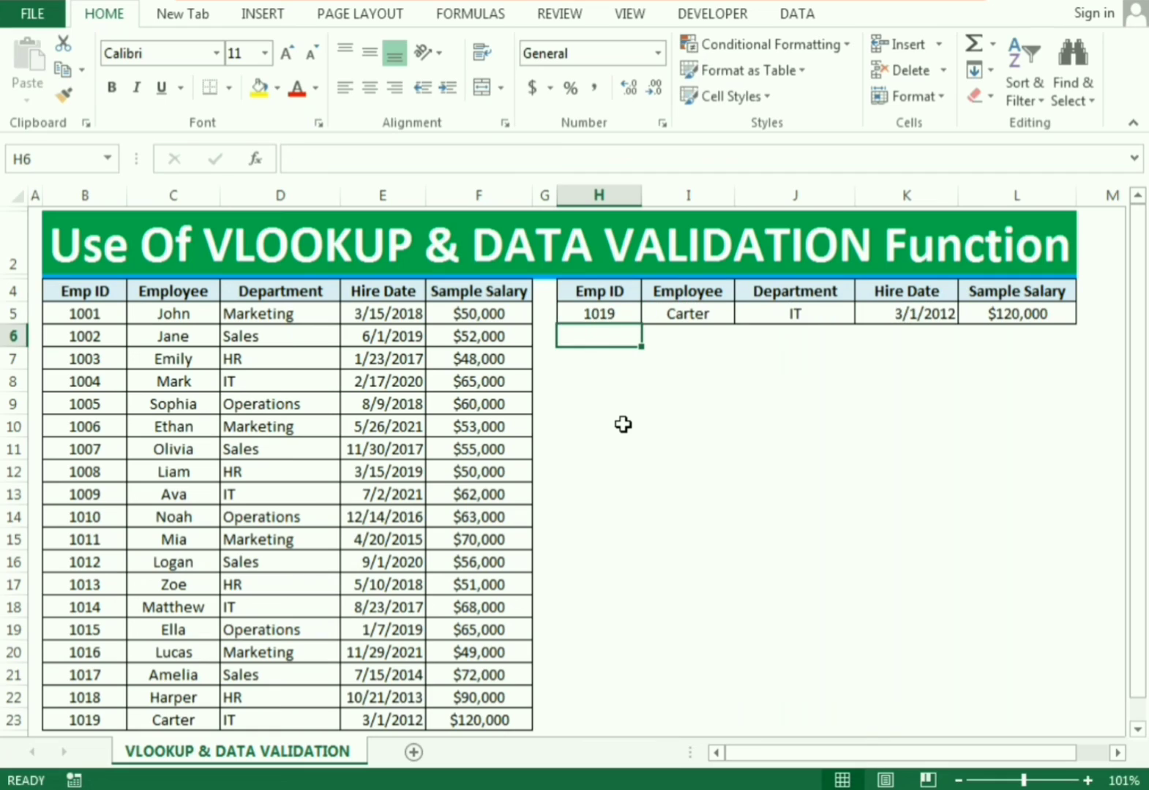
click(672, 311)
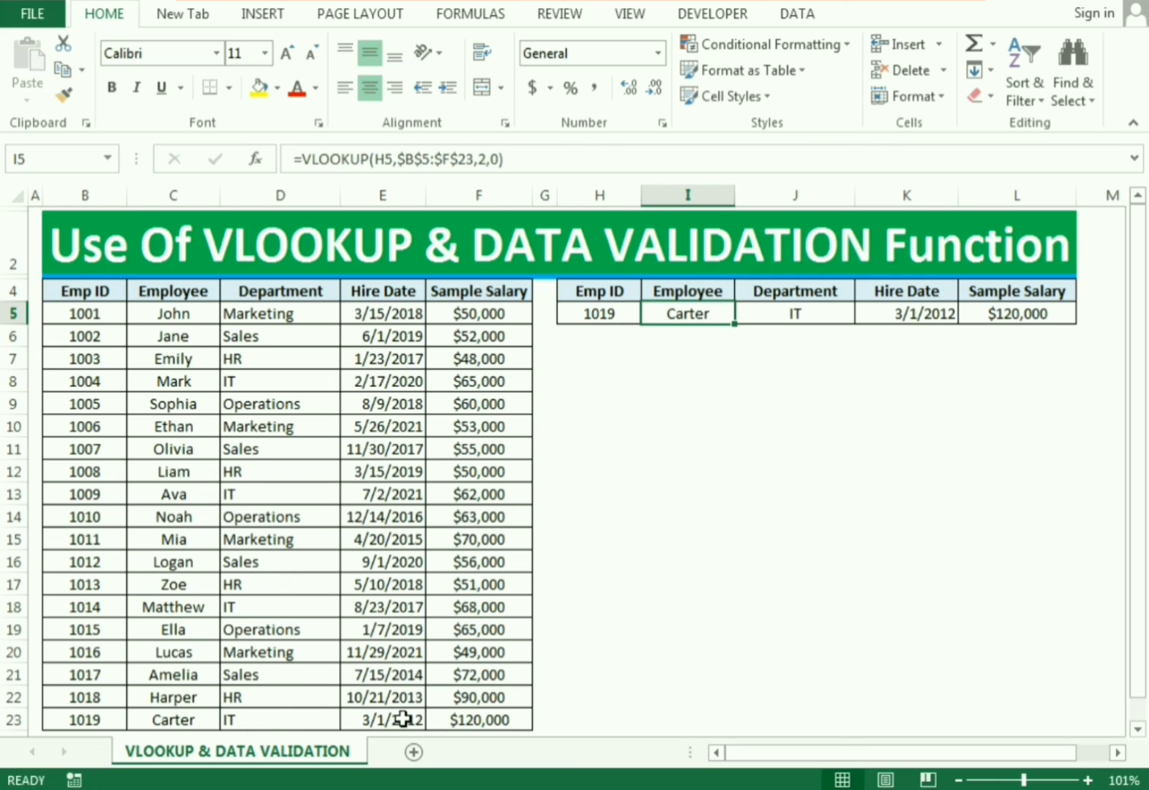
click(1034, 315)
click(837, 452)
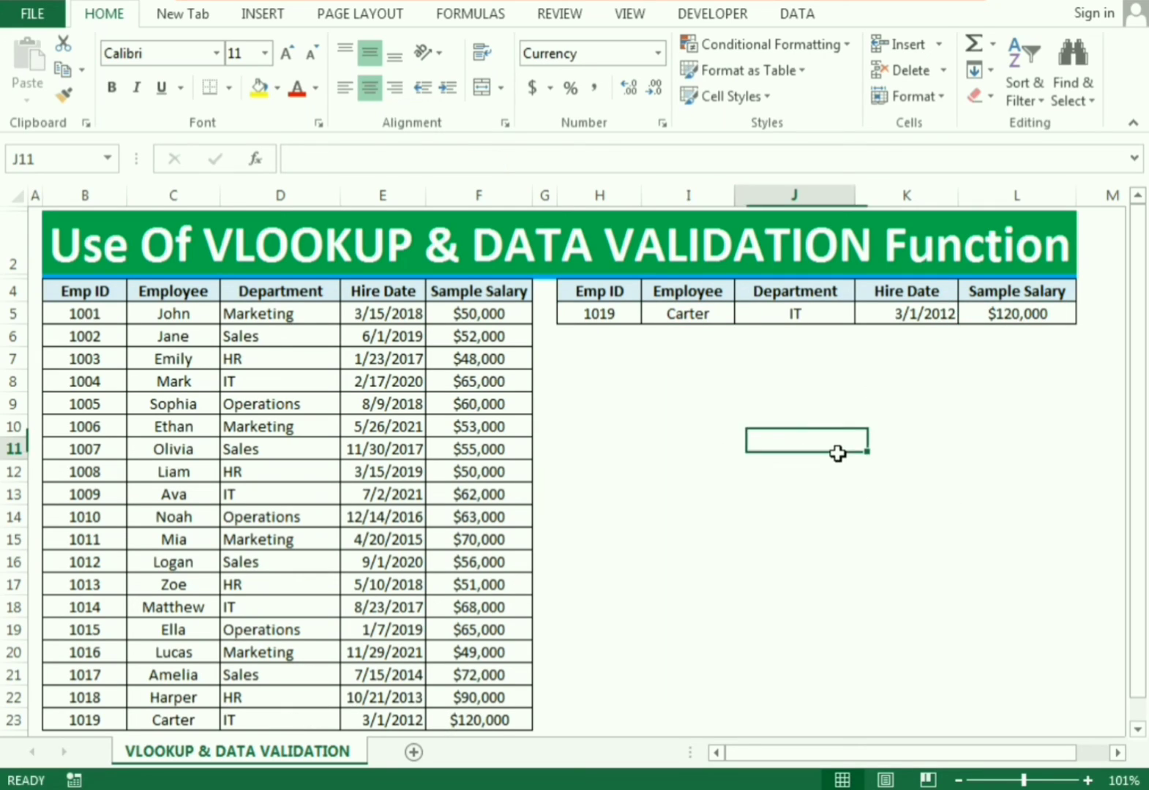